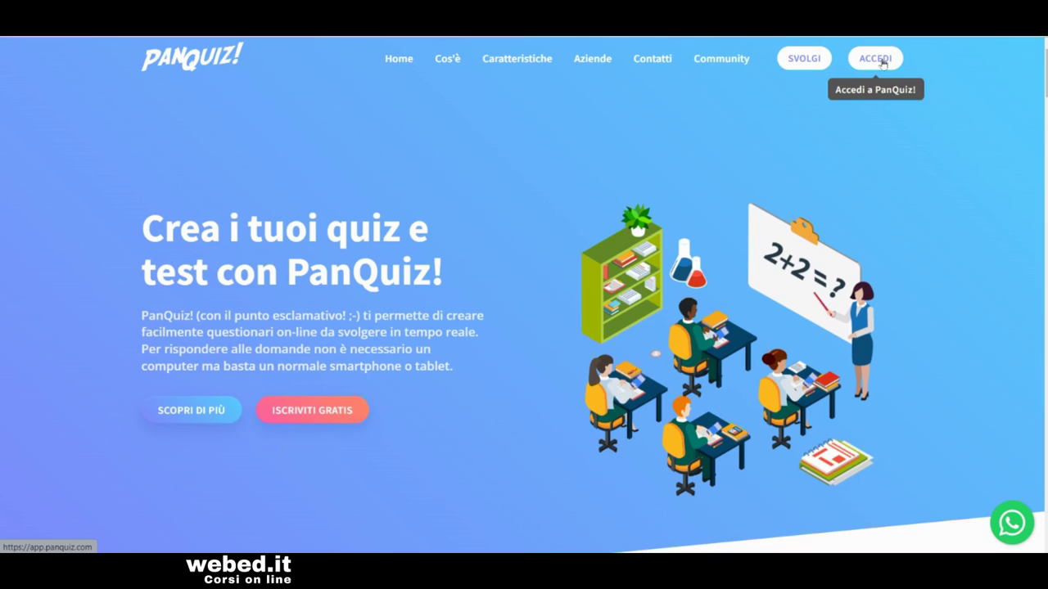
Step: Enter the PanQuiz web app and create a new questionnaire titled "Prova"
left_click(875, 59)
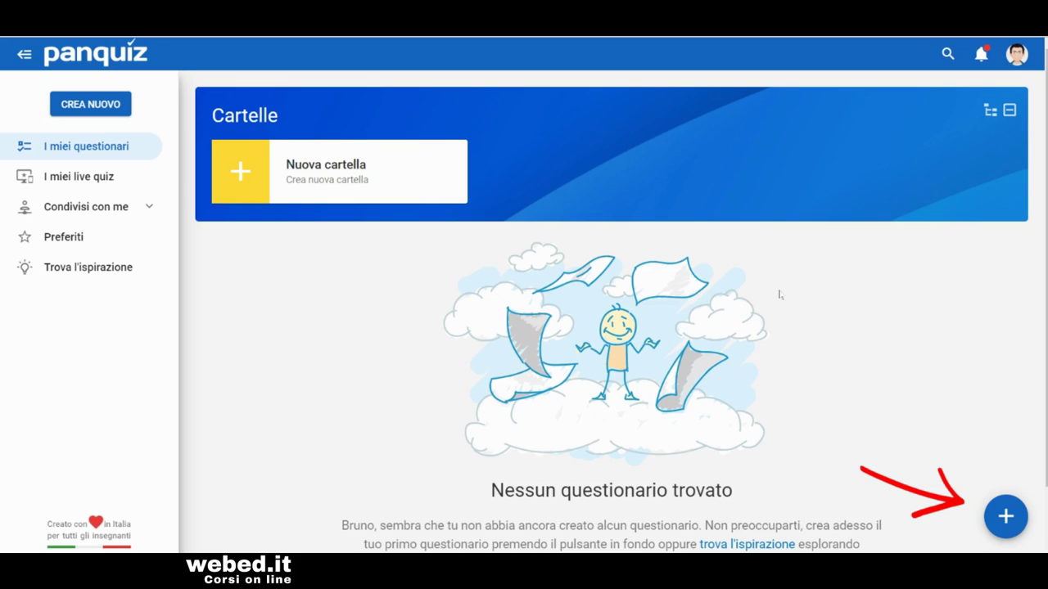
left_click(90, 105)
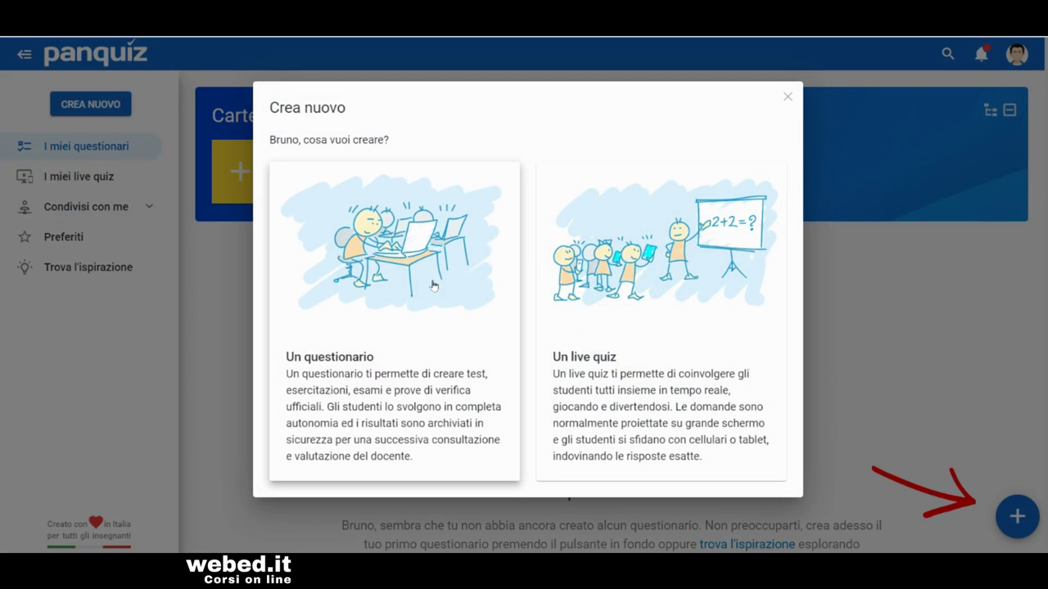
left_click(443, 224)
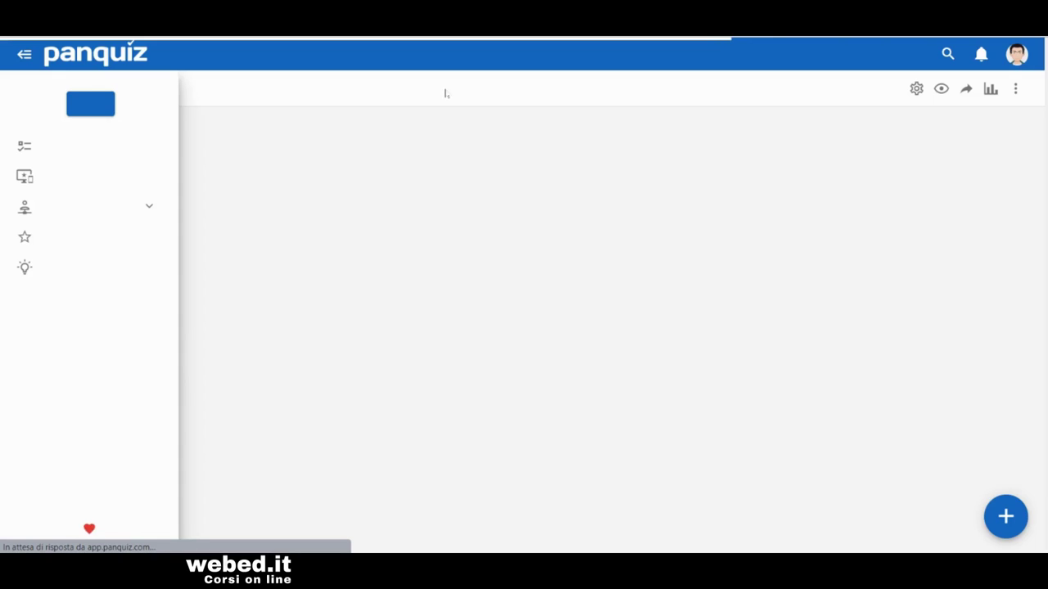
left_click(396, 91)
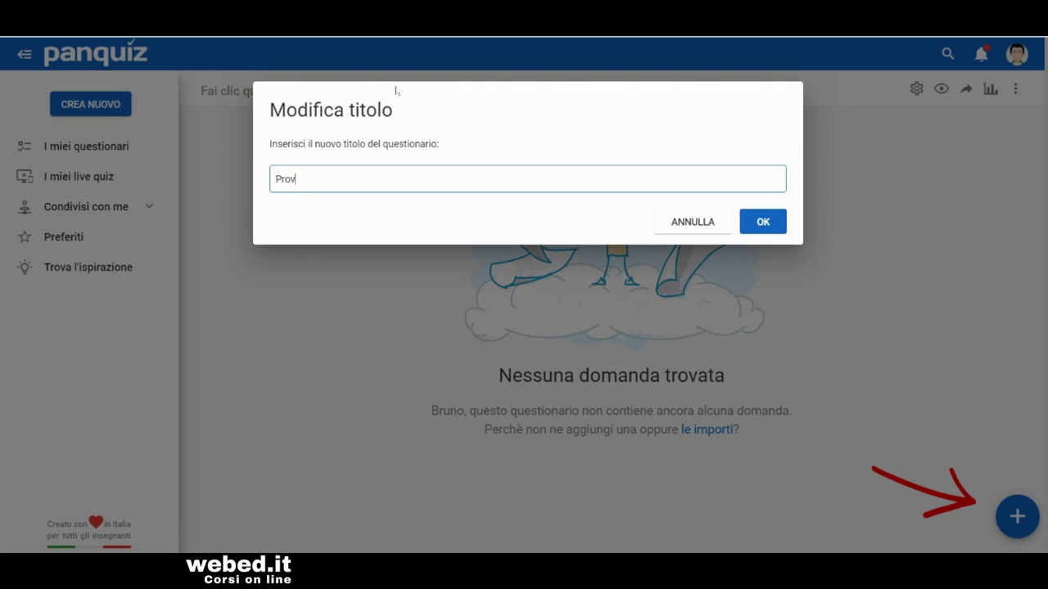
left_click(755, 228)
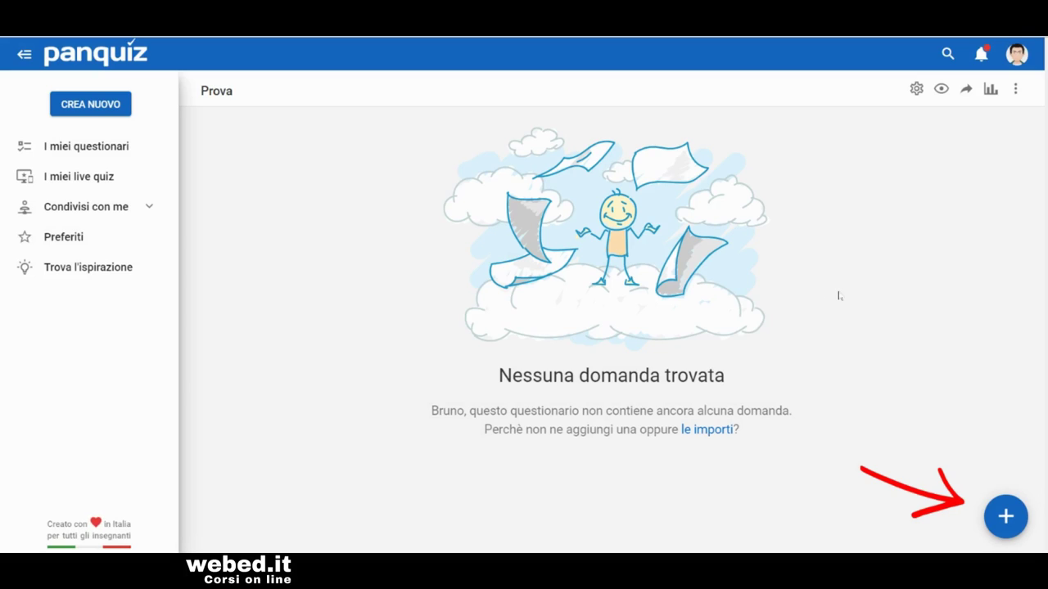
Step: Add a question of type "Risposta multipla" to the questionnaire with the question text "Prova"
left_click(1005, 517)
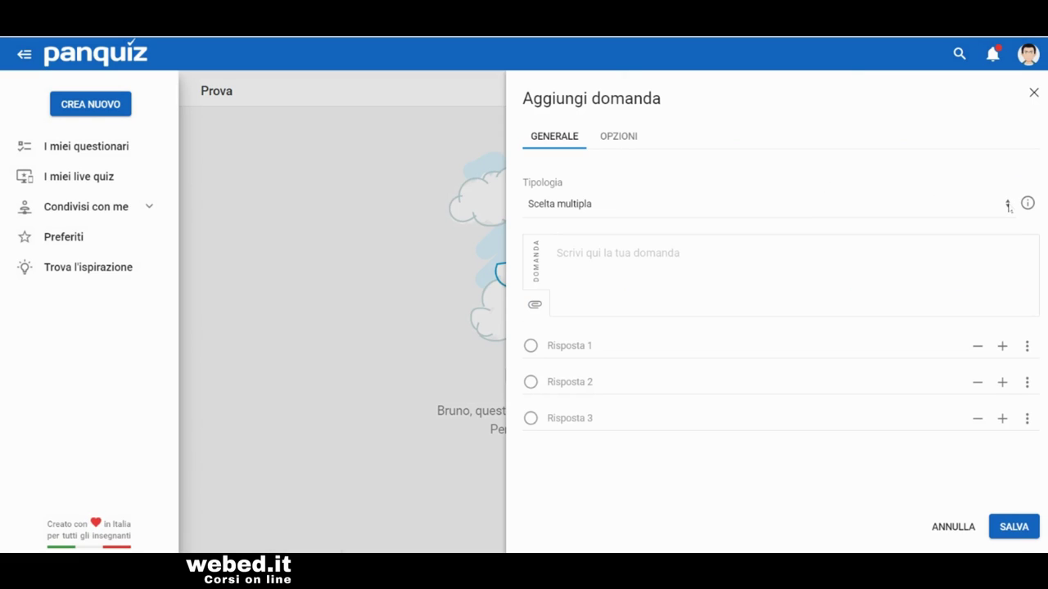
left_click(1008, 205)
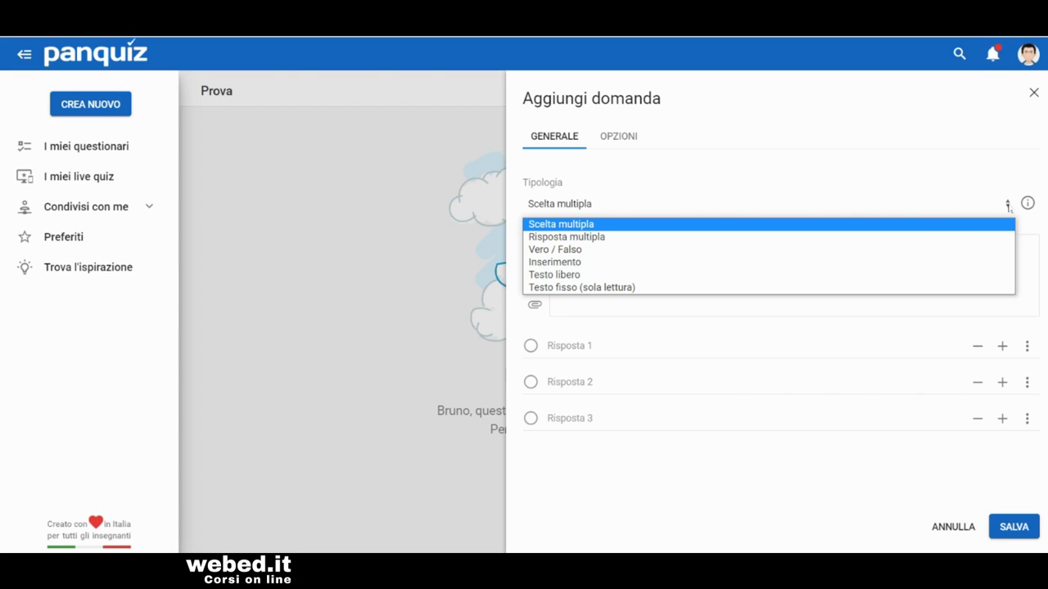
left_click(617, 237)
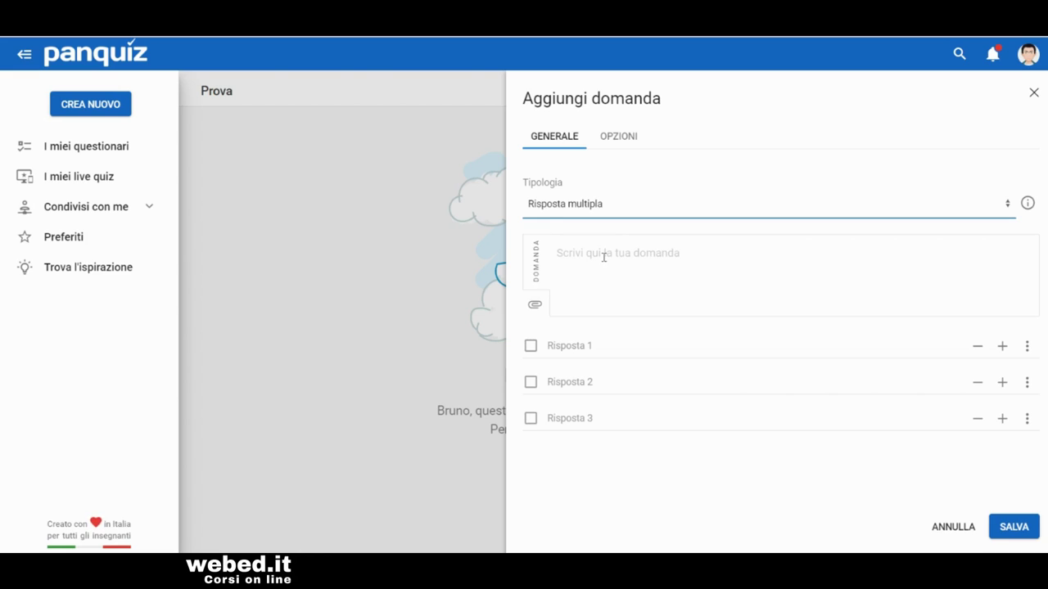
left_click(607, 257)
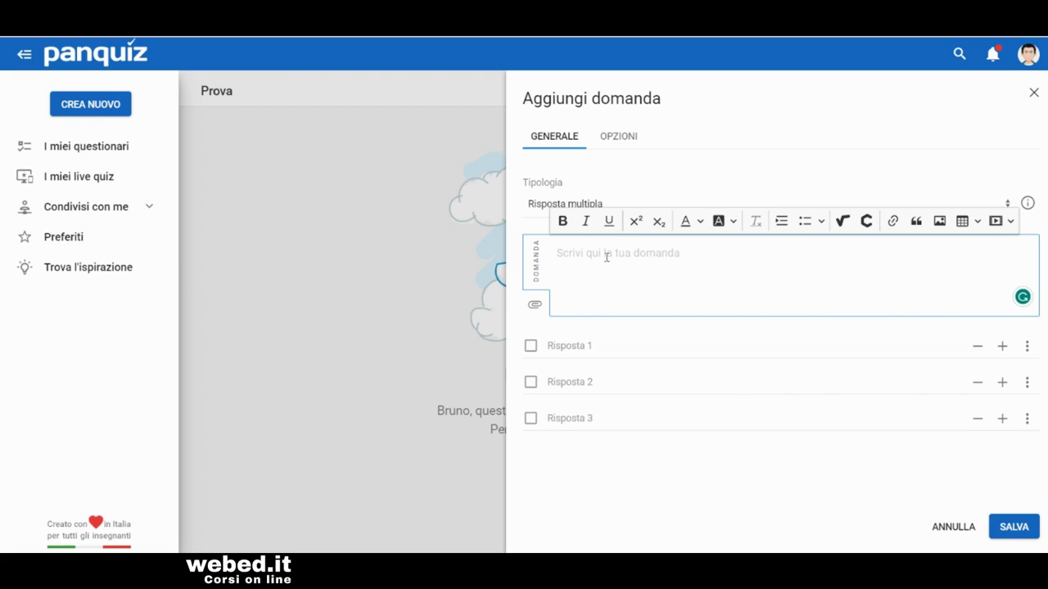
type("Prova")
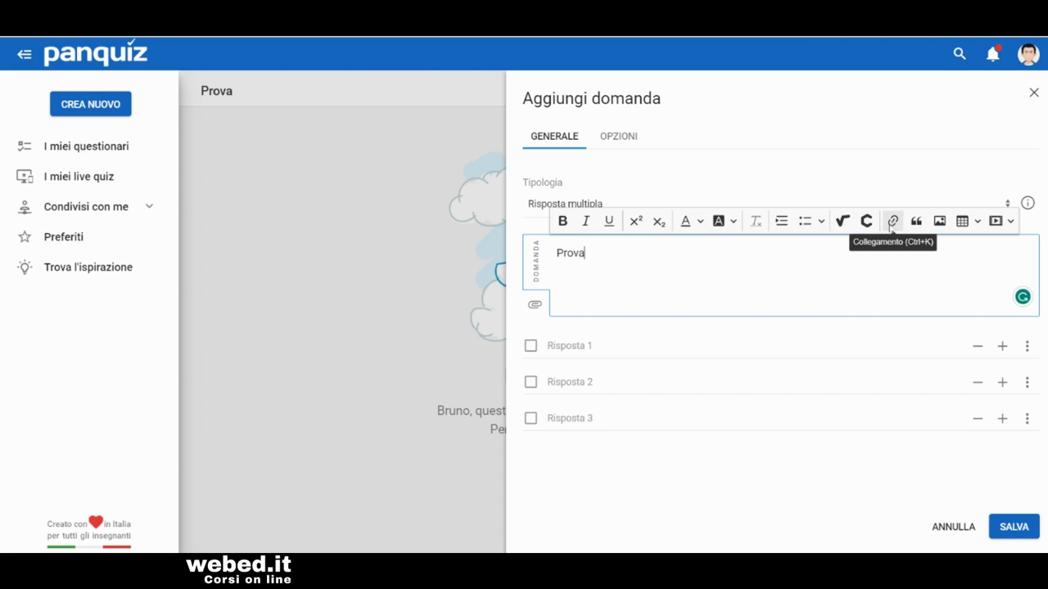
left_click(996, 223)
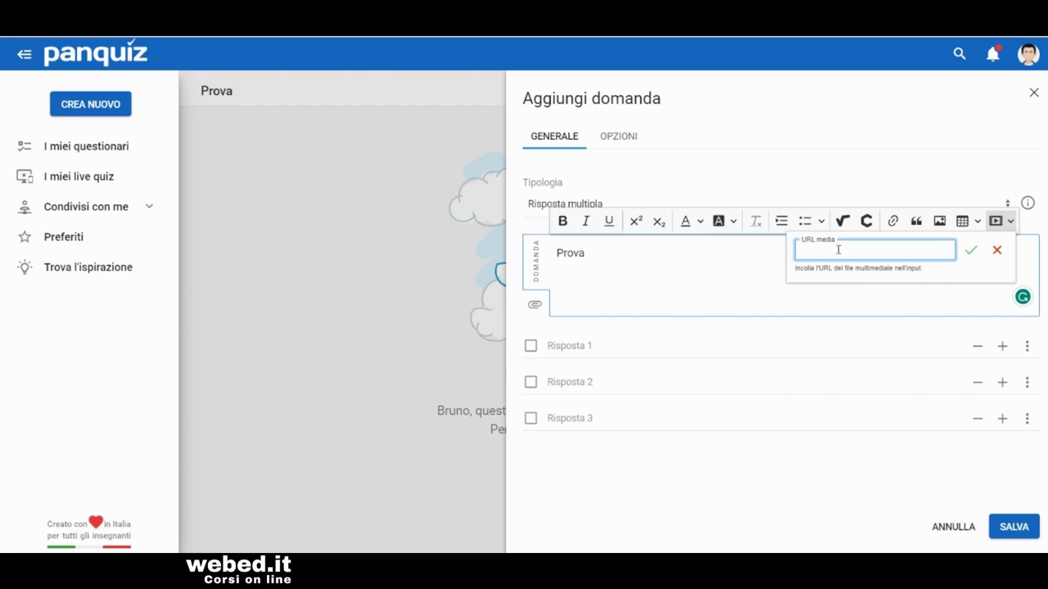
left_click(726, 261)
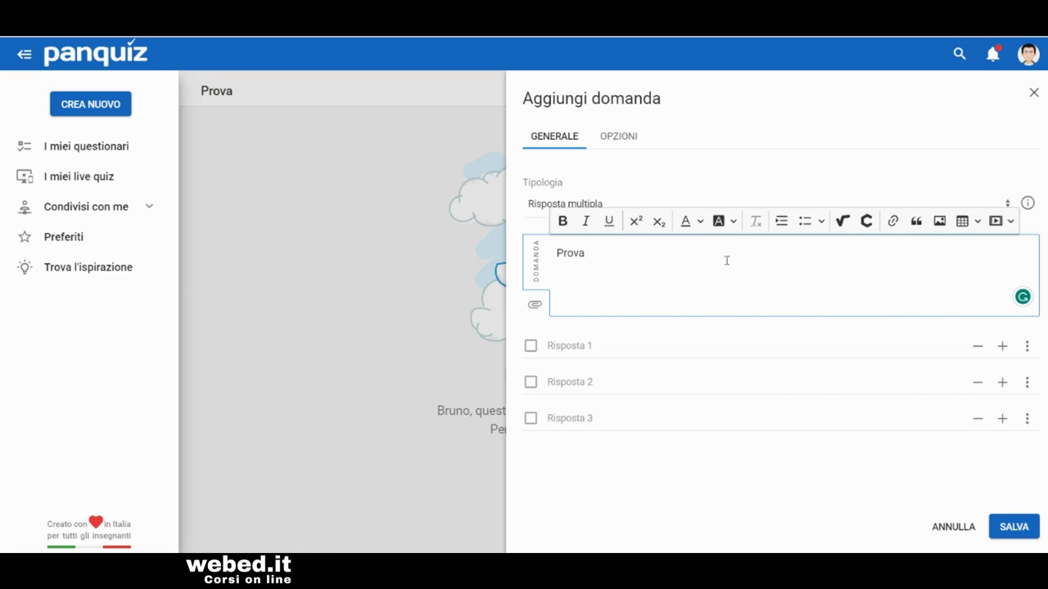
Step: Search for an image with "Scuola" and attach the photo of pupils raising their hands to the question
left_click(534, 306)
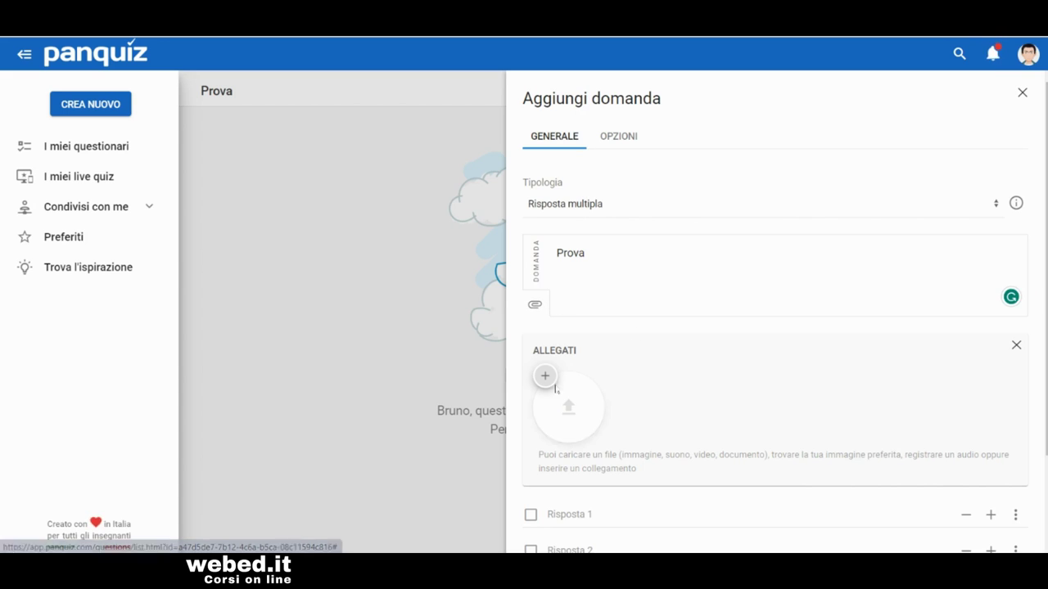
left_click(545, 378)
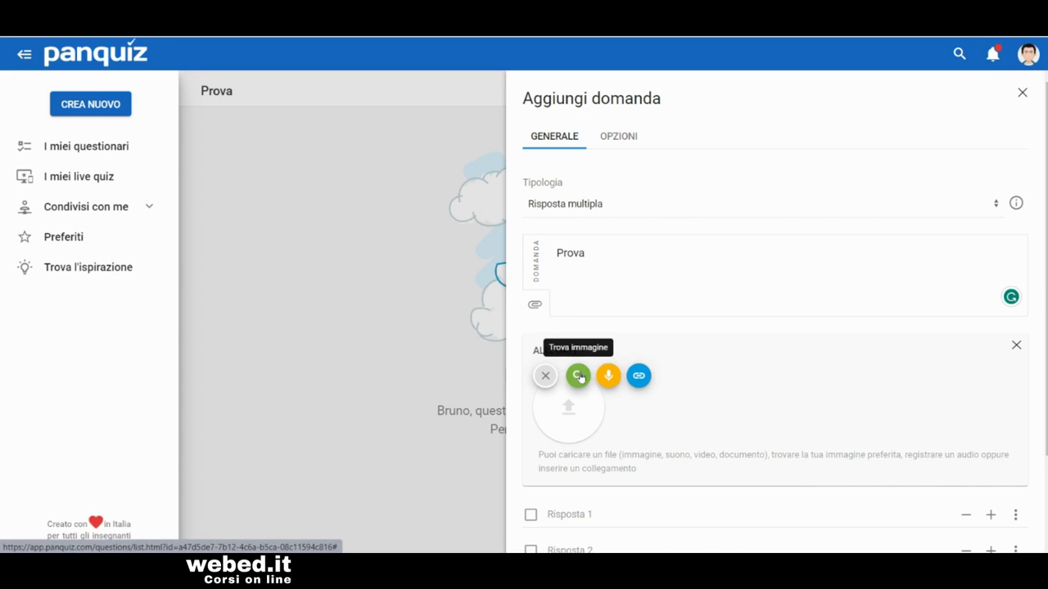
left_click(578, 376)
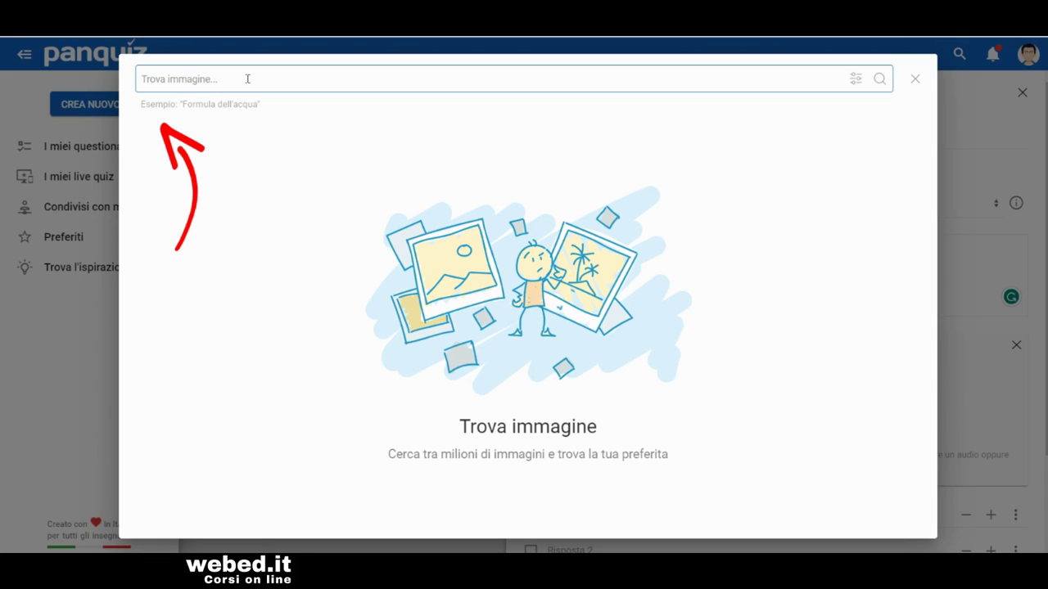
type("Scuola")
key("Return")
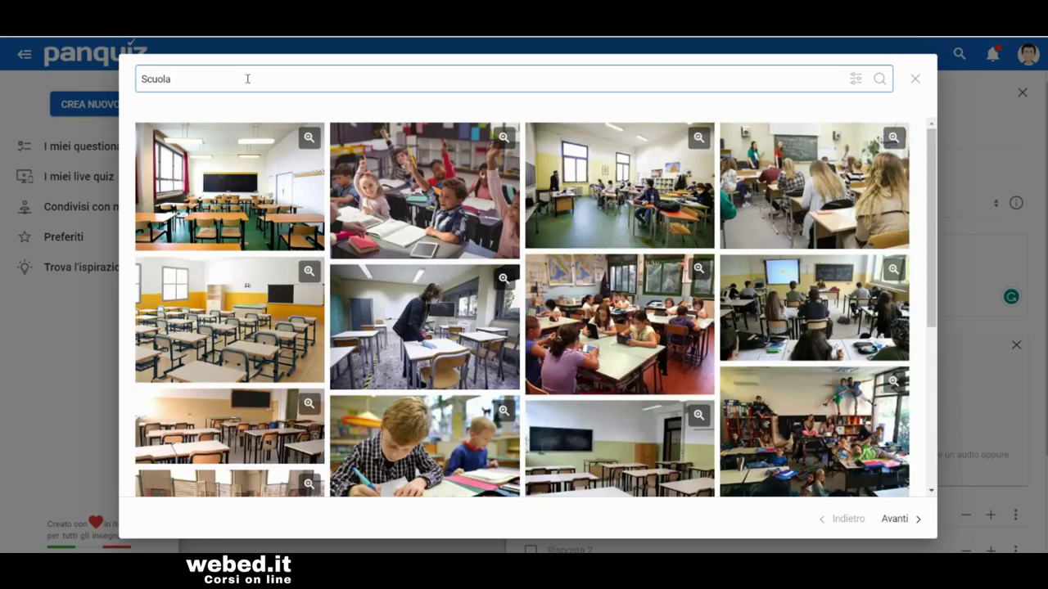
left_click(430, 193)
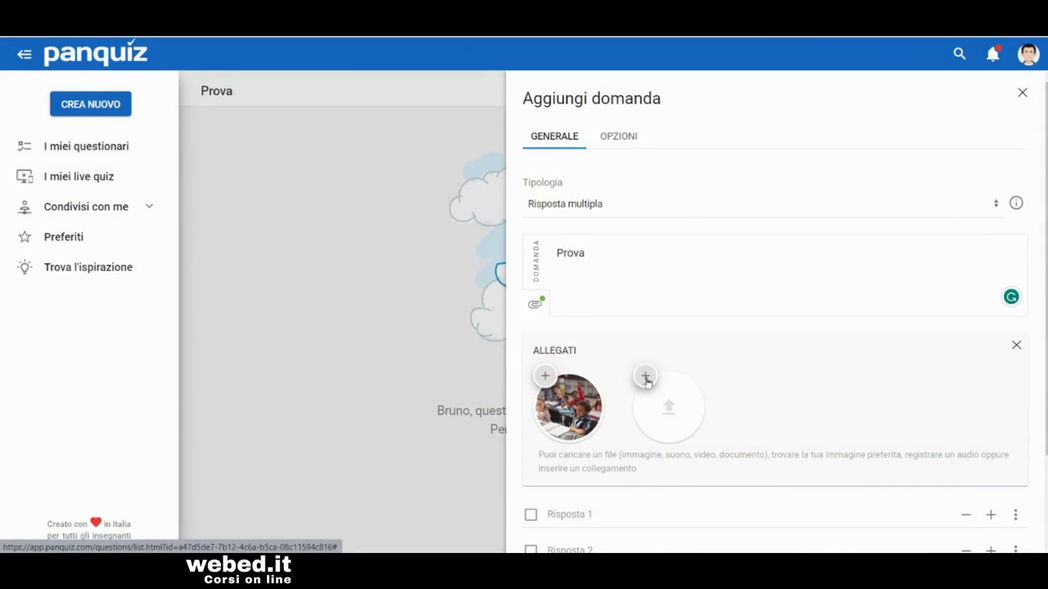
left_click(646, 377)
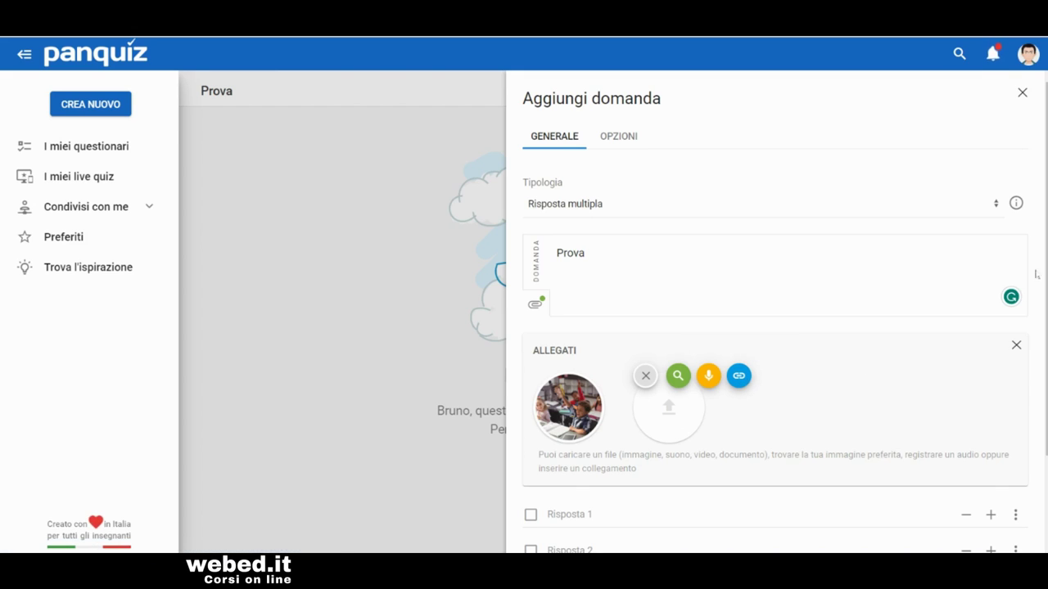
Step: Enter the answers "Vero", "Falso" and "Falso" for the question and mark "Vero" as correct
scroll(776, 311, "down", 2)
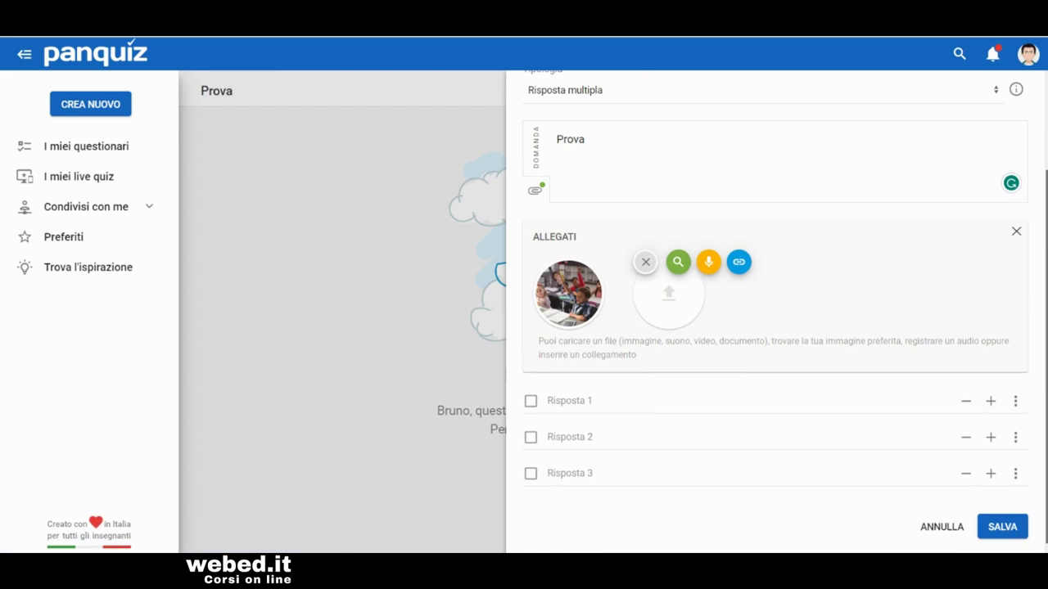
left_click(561, 401)
type("Vero")
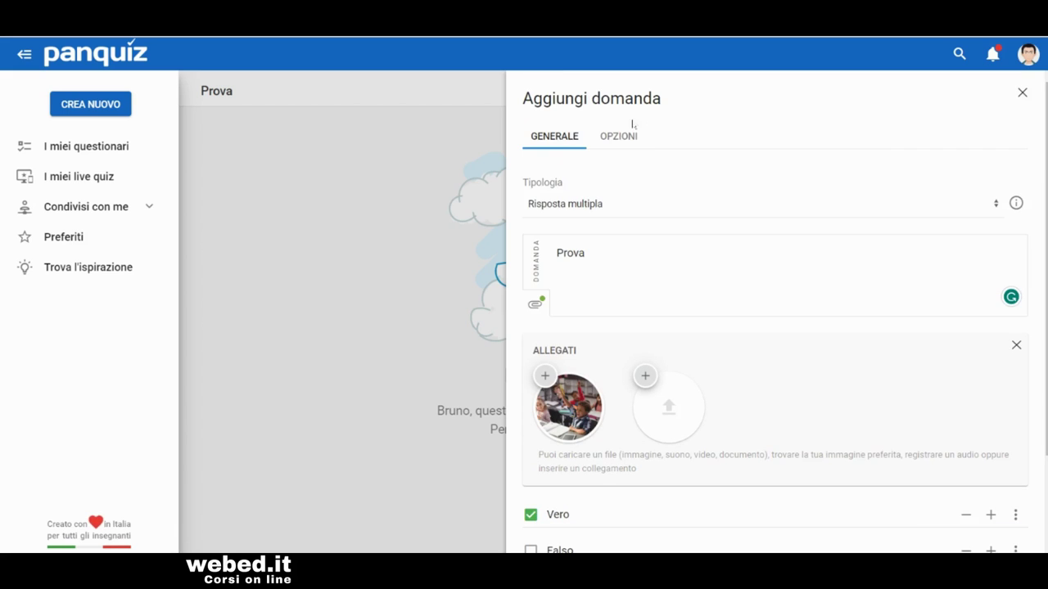
Step: Turn on showing the answers in random order for the question and save it
left_click(631, 128)
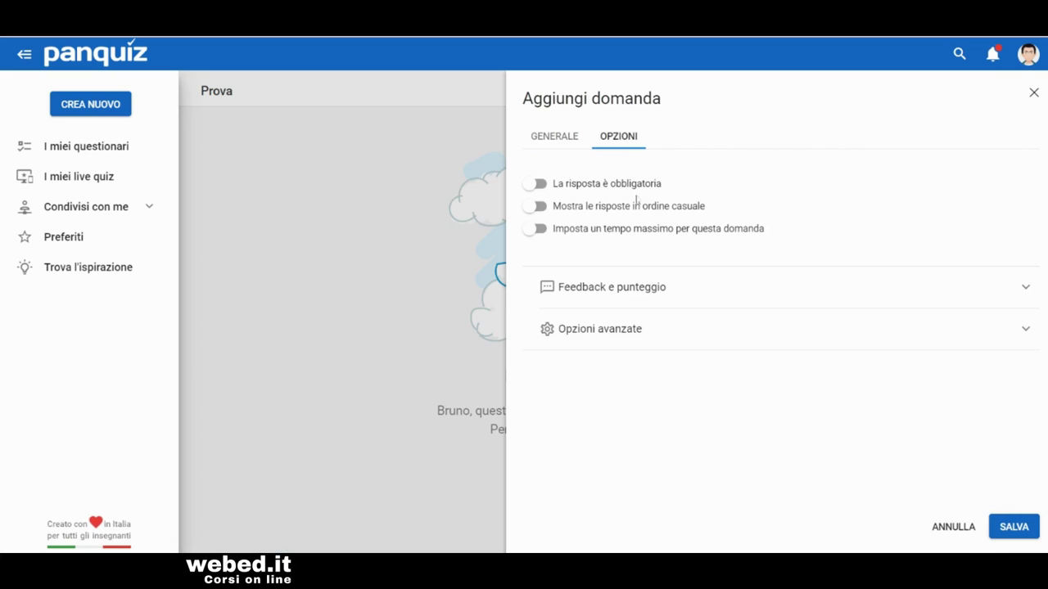
left_click(542, 209)
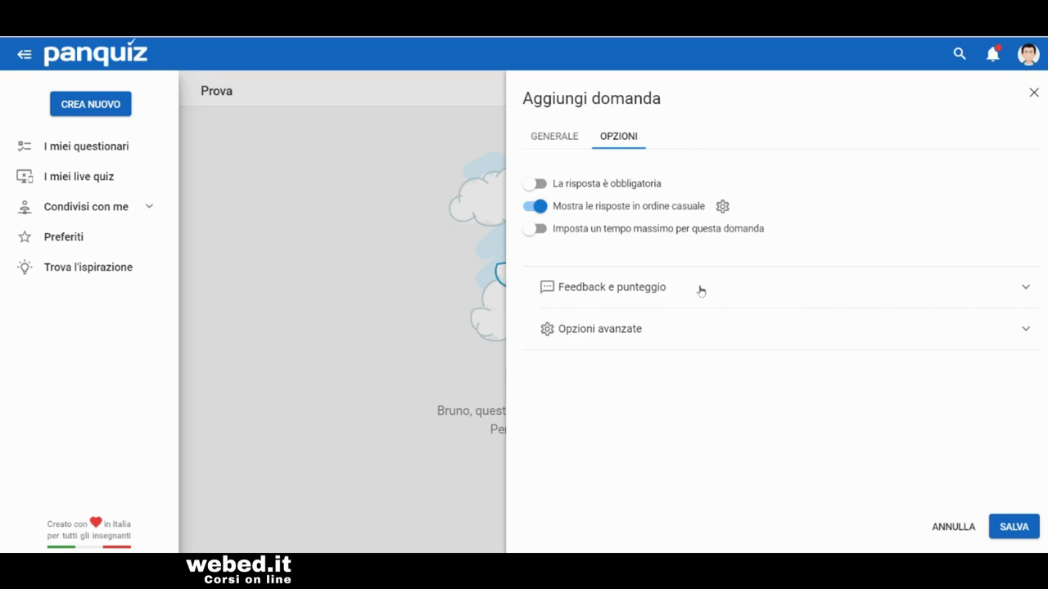
left_click(1011, 528)
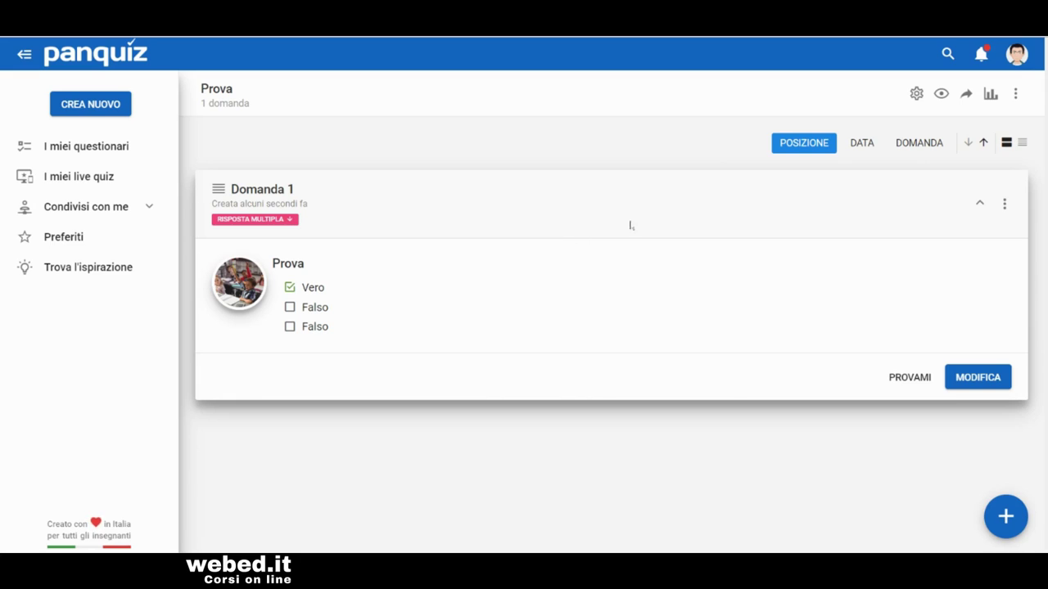
Step: In the questionnaire settings, enter the description "prova", add the keyword "Prova" and set the colour to purple
left_click(914, 94)
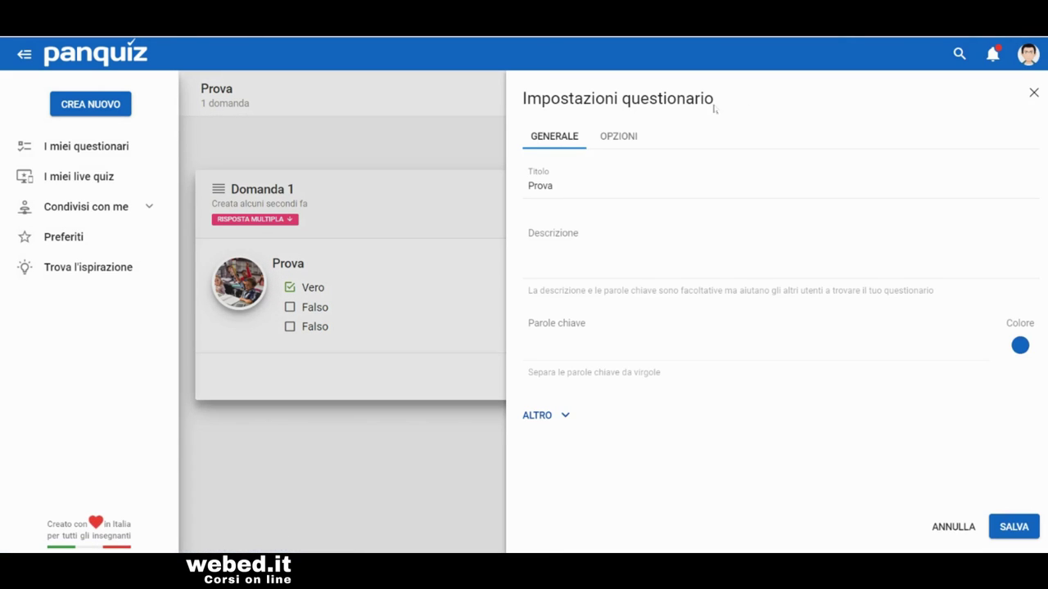
left_click(568, 235)
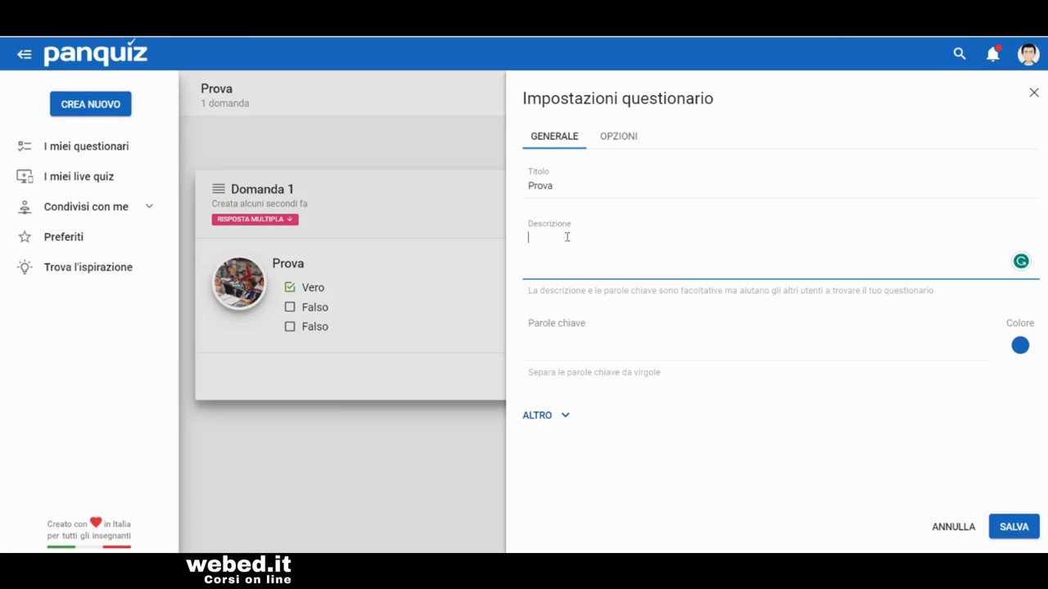
type("prova")
left_click(571, 331)
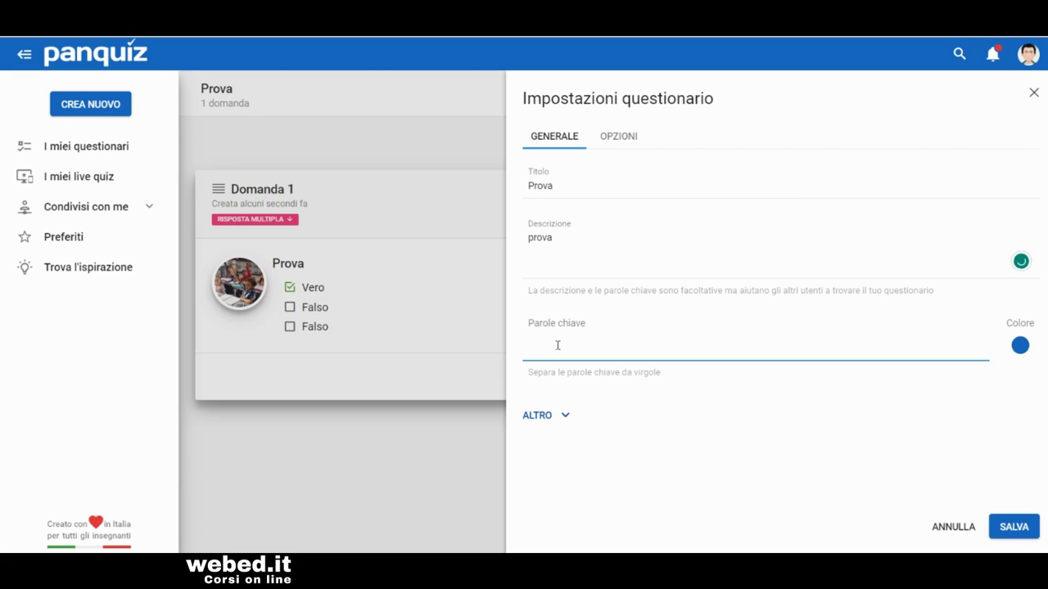
type("Prova")
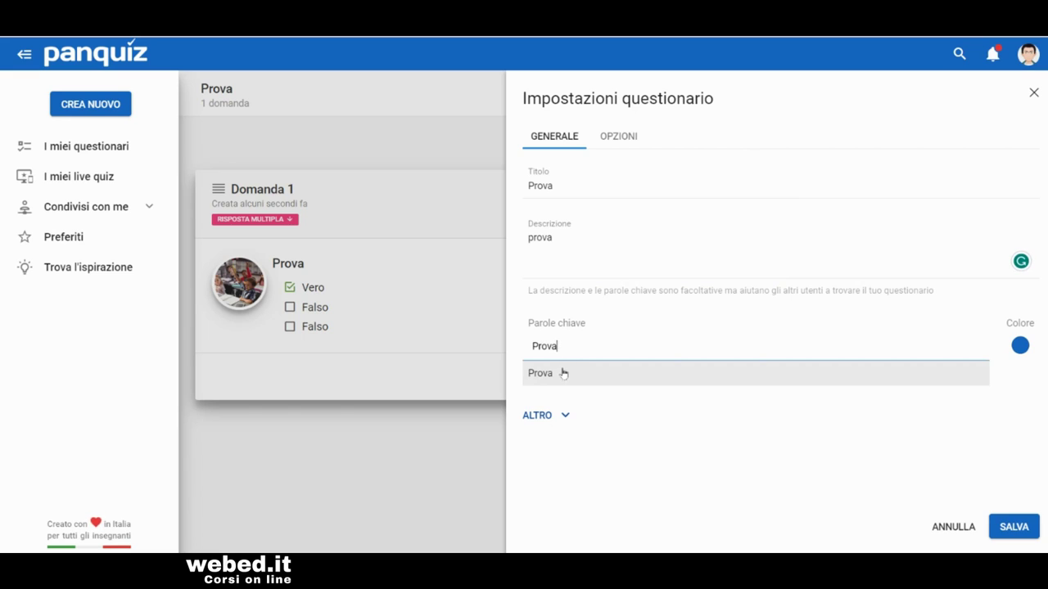
left_click(564, 373)
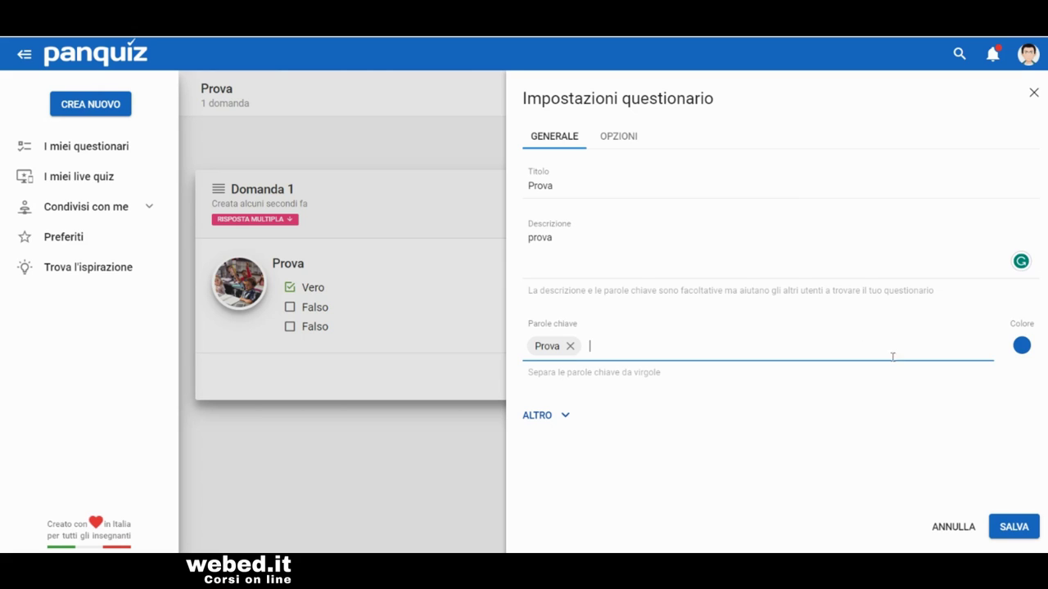
left_click(1023, 348)
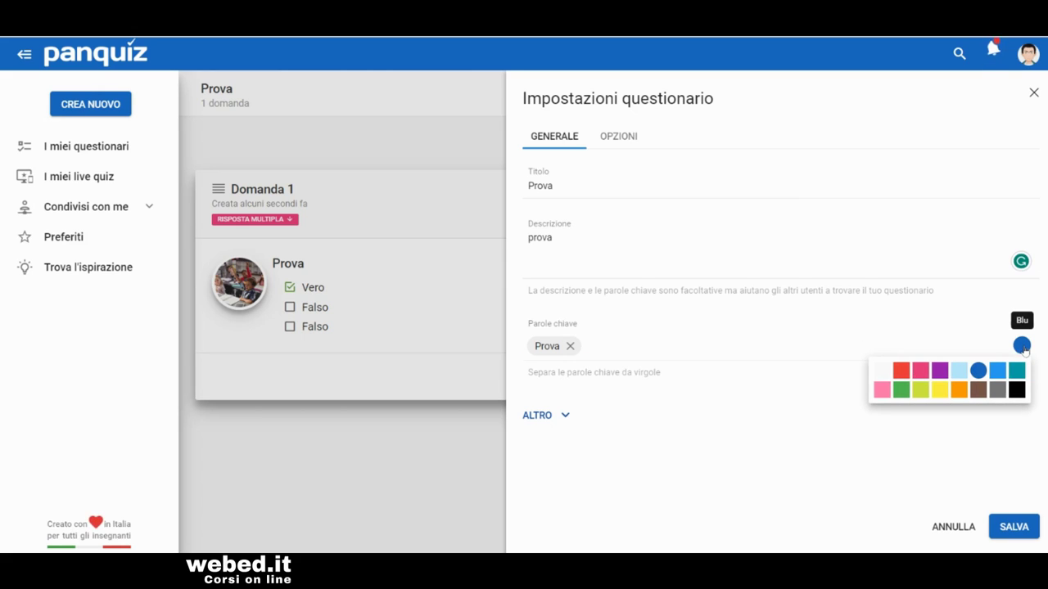
left_click(939, 372)
Step: Search for an image with "Panquiz" and set the four-colour logo with the check mark as the cover image
left_click(565, 418)
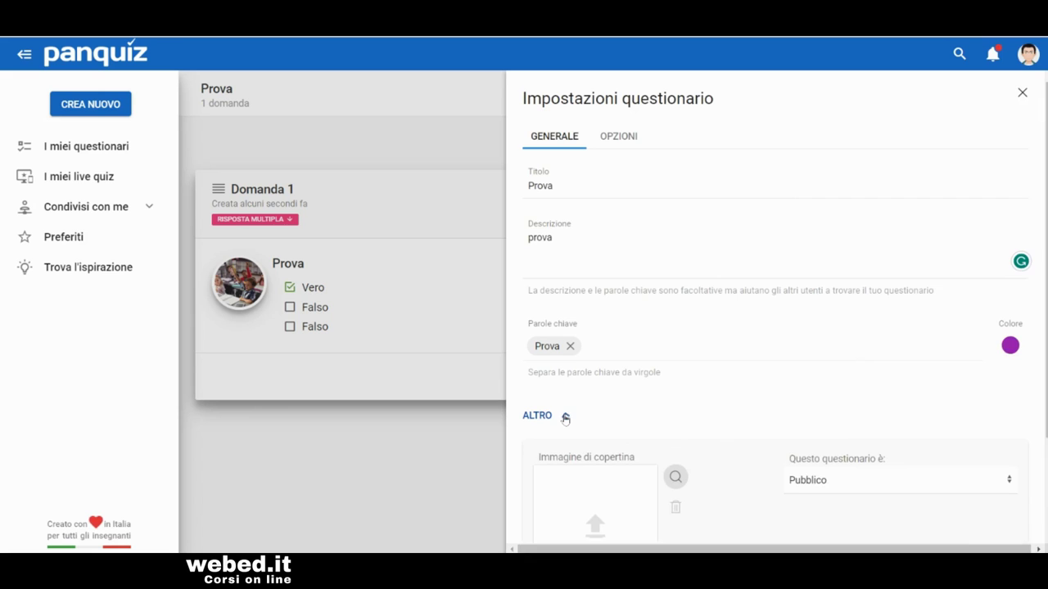
left_click(675, 478)
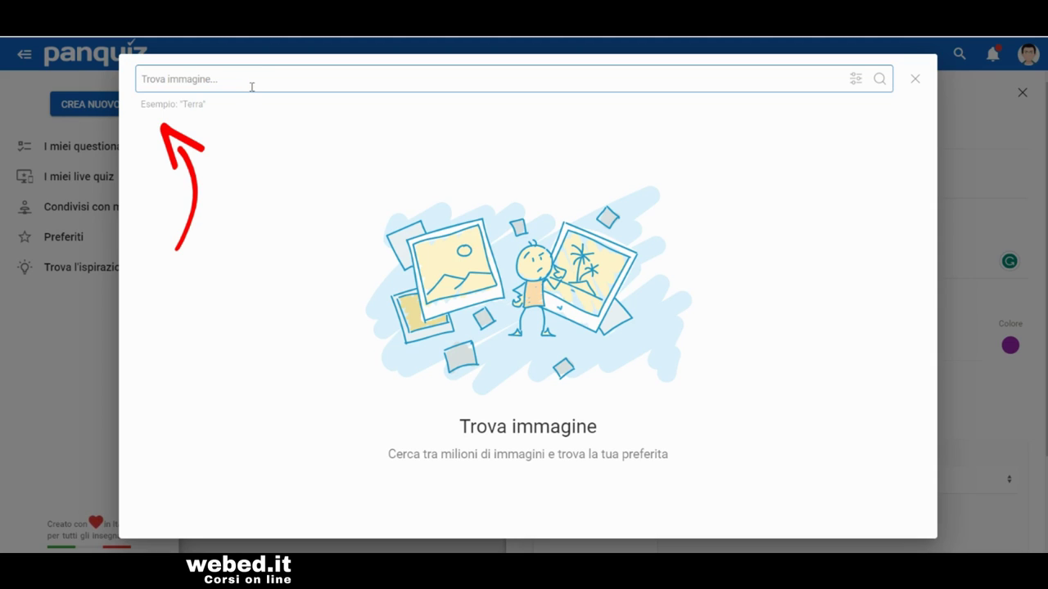
type("Panquiz")
key("Return")
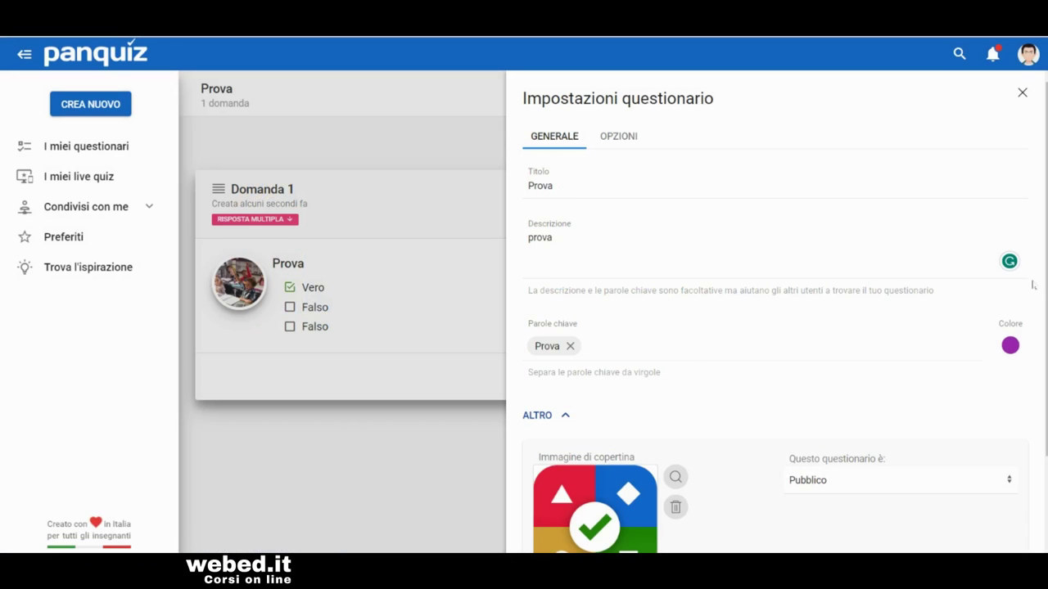
Step: Keep the questionnaire's visibility at "Pubblico" and save the questionnaire settings
scroll(1024, 369, "down", 1)
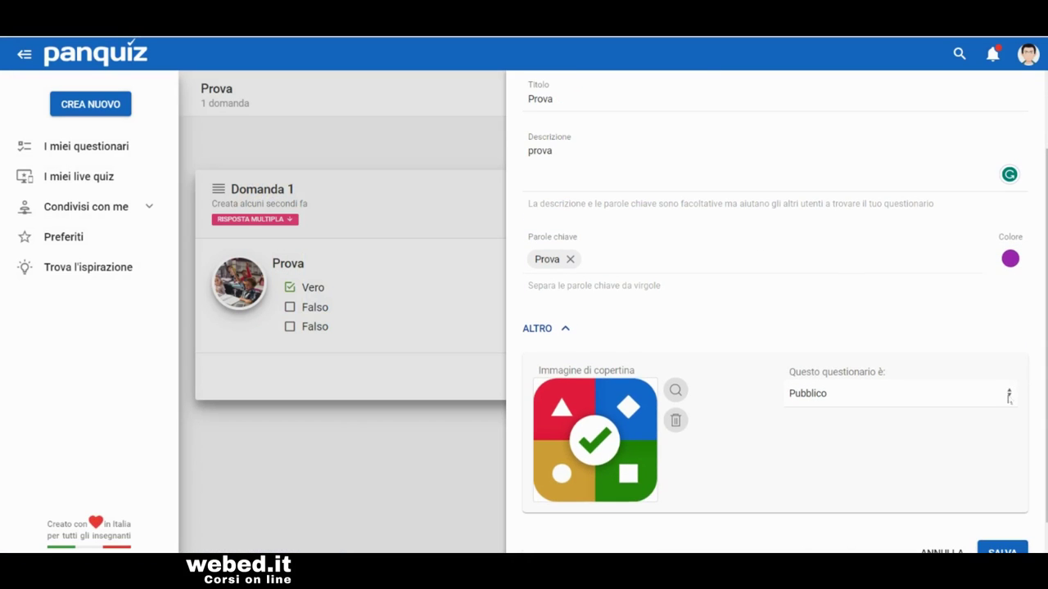
left_click(1010, 395)
left_click(1010, 395)
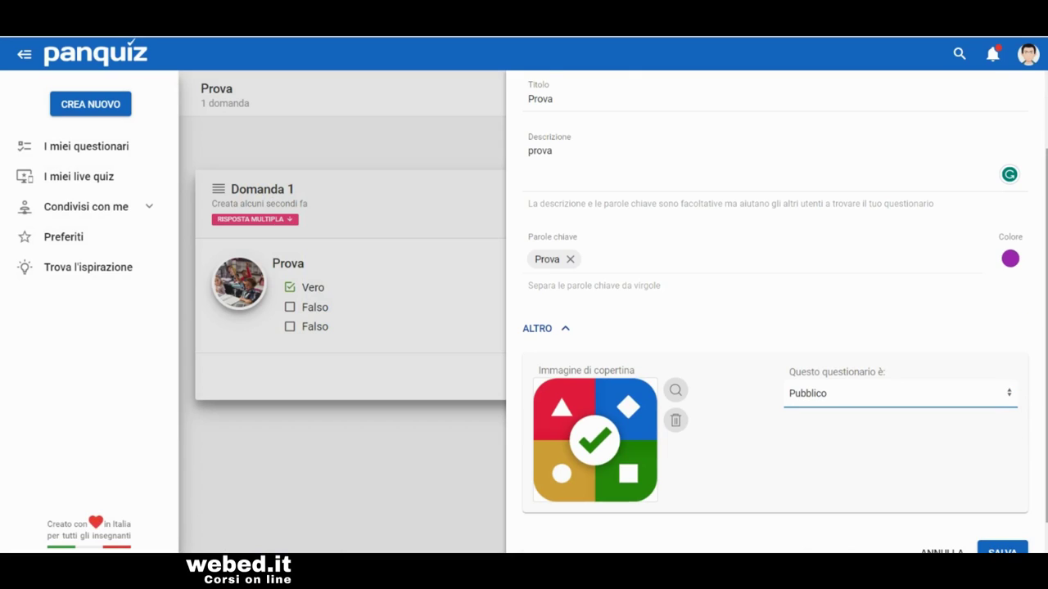
scroll(1012, 458, "down", 1)
left_click(1015, 531)
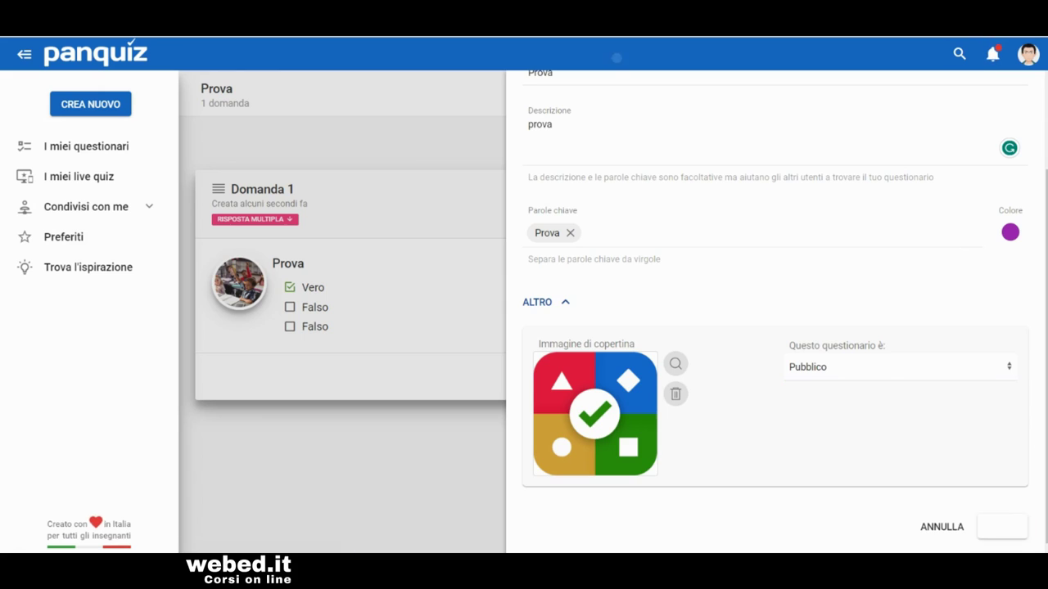
Step: In the questionnaire's options, turn on a passing score of 80 percent and enable assigning a certificate
left_click(916, 93)
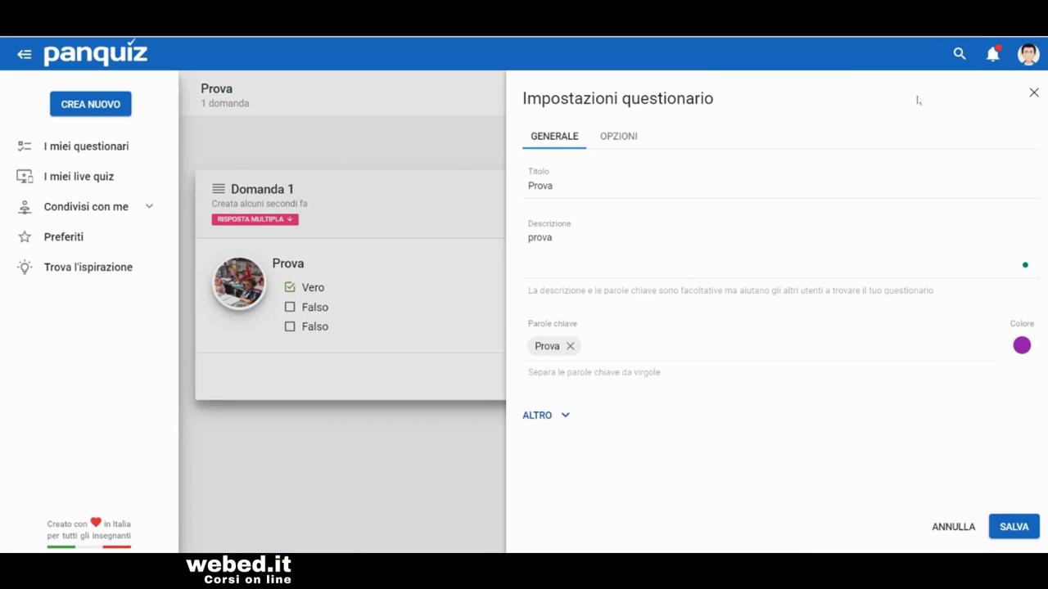
left_click(617, 136)
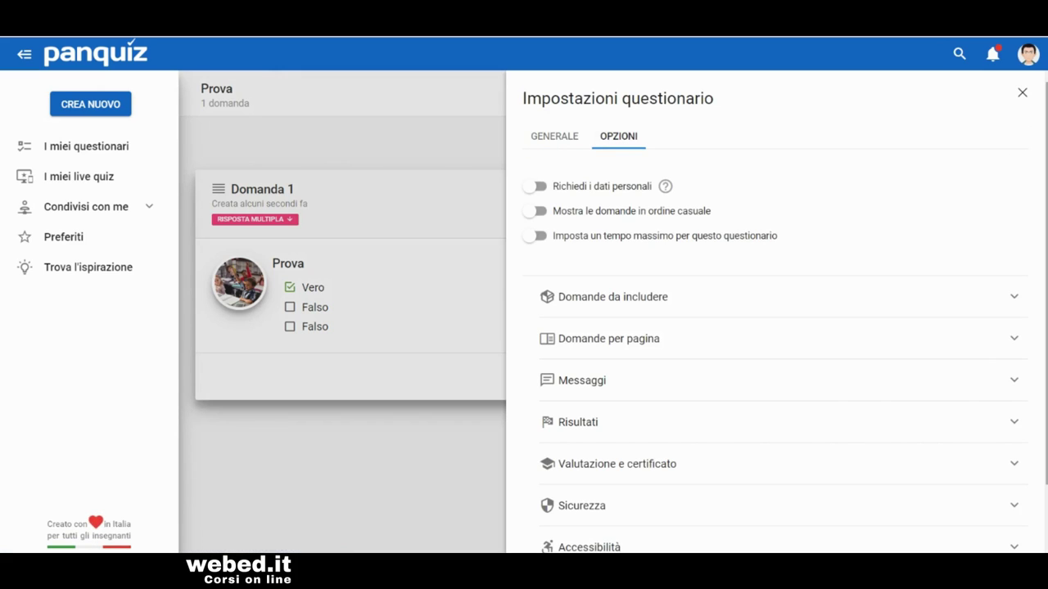
scroll(786, 313, "down", 1)
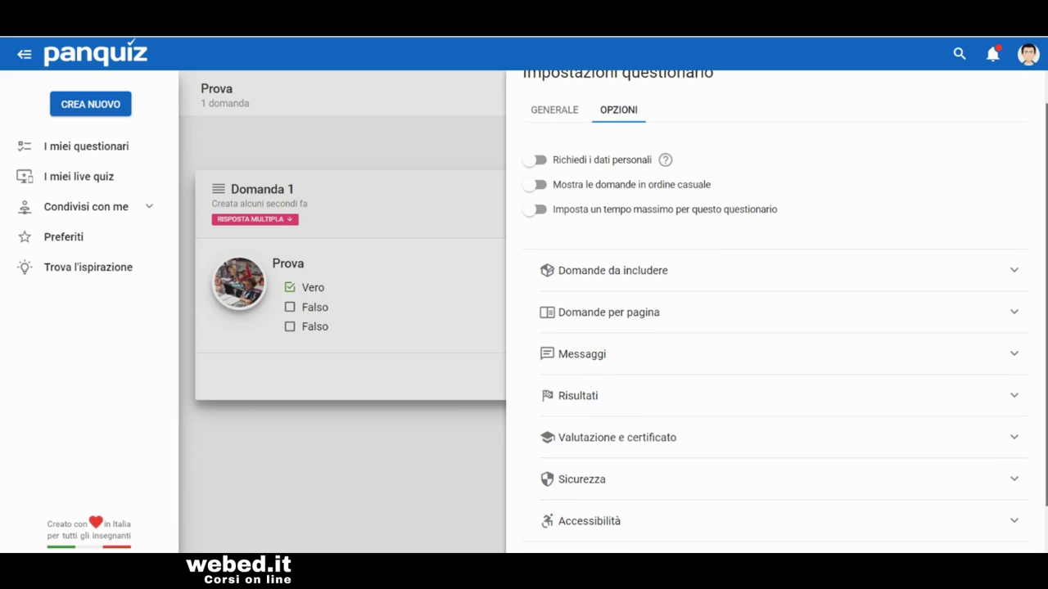
scroll(698, 373, "down", 2)
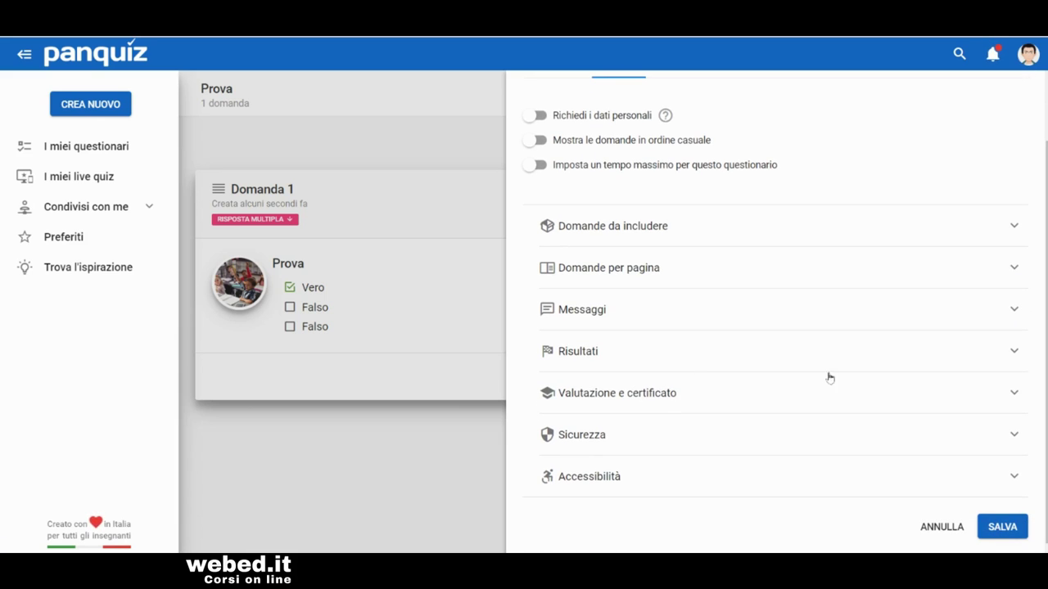
left_click(1012, 393)
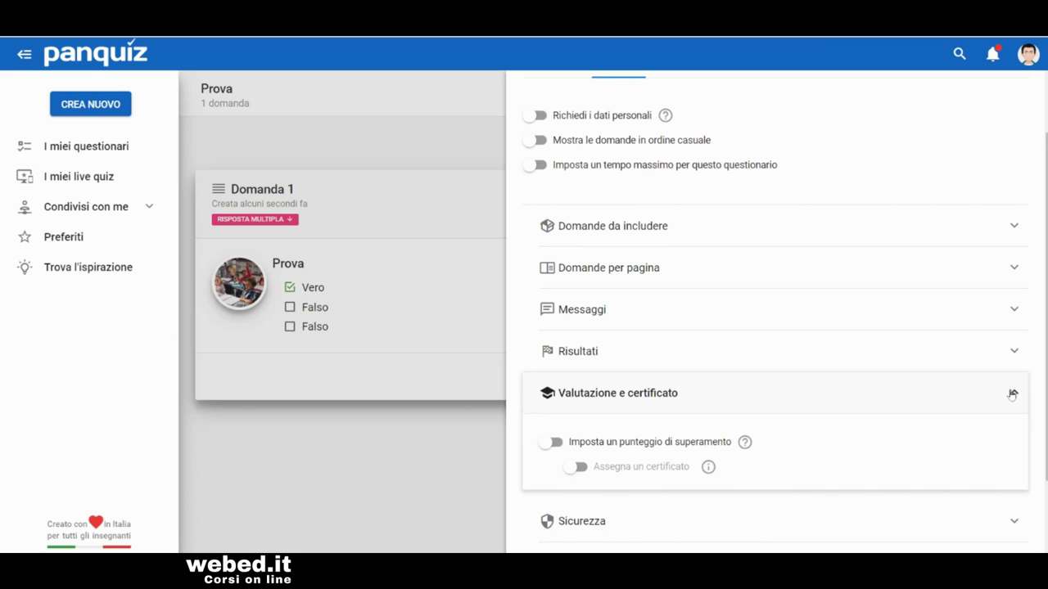
left_click(556, 444)
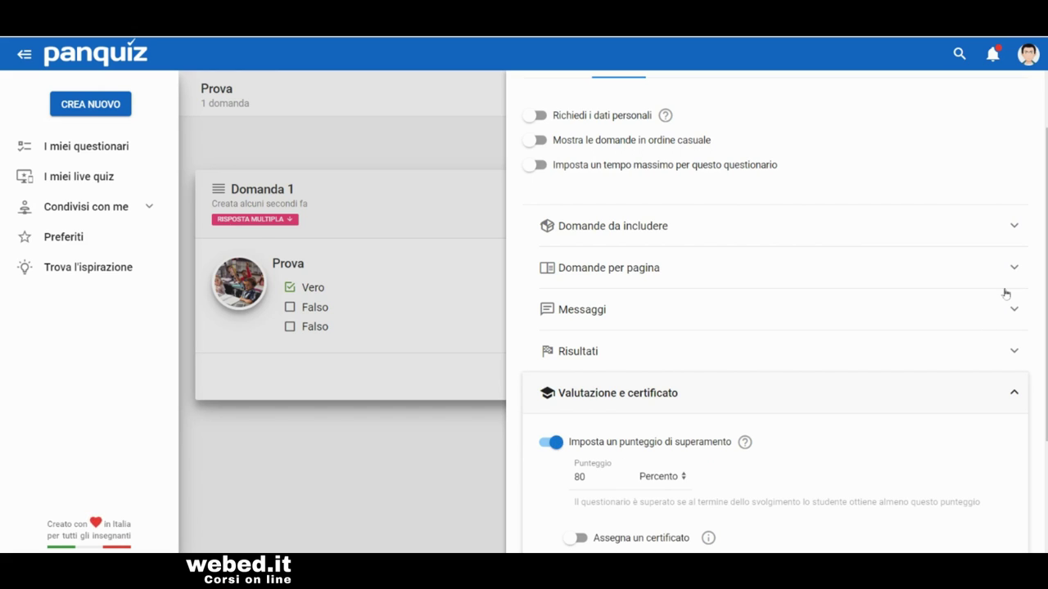
scroll(680, 426, "down", 3)
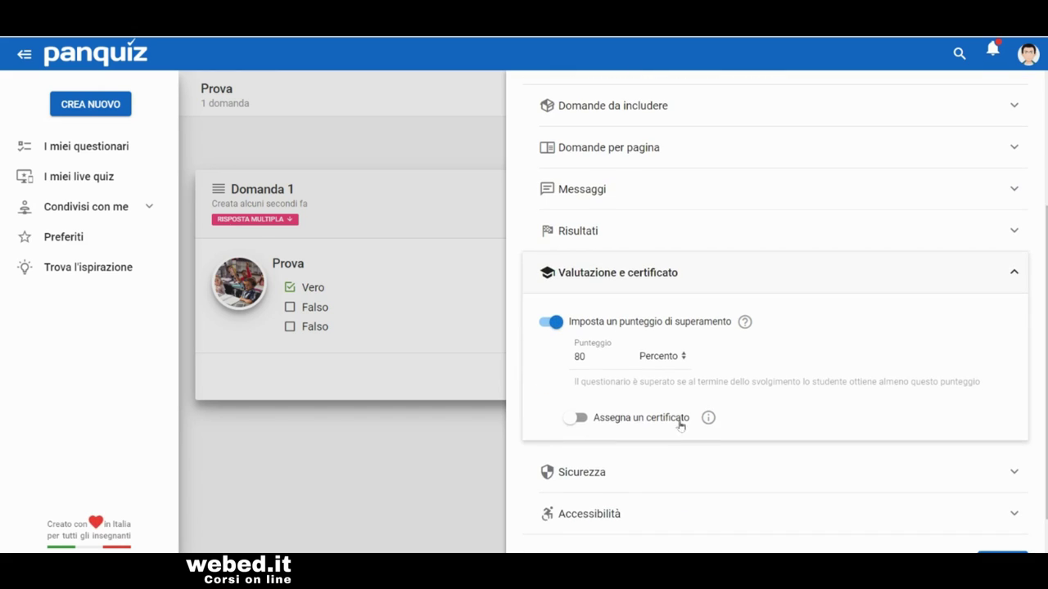
left_click(579, 419)
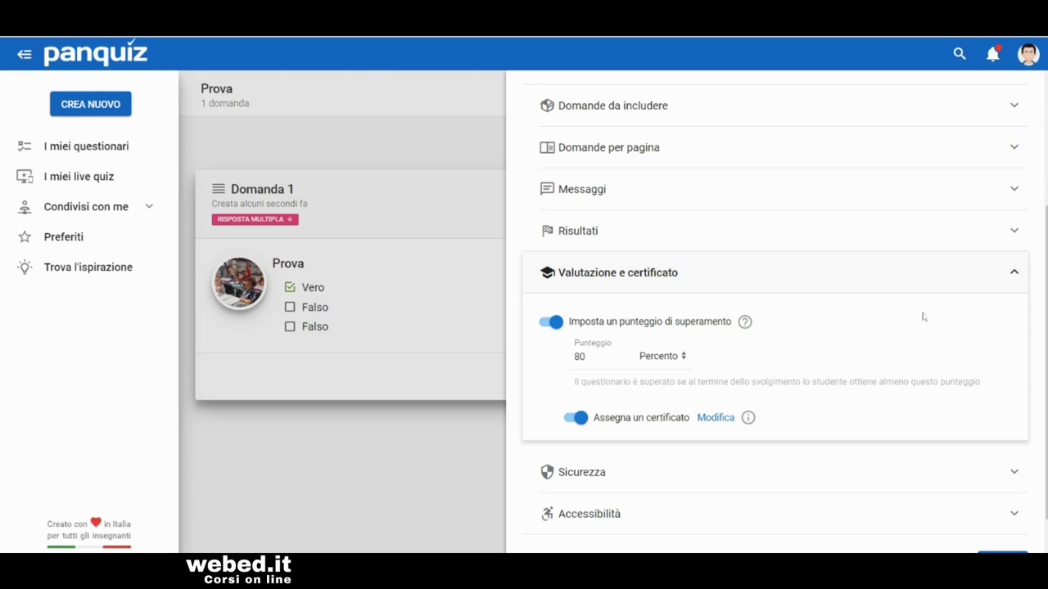
Step: In the security options, turn on locking the computer during the quiz with the "Semplice" lock mode
left_click(1015, 472)
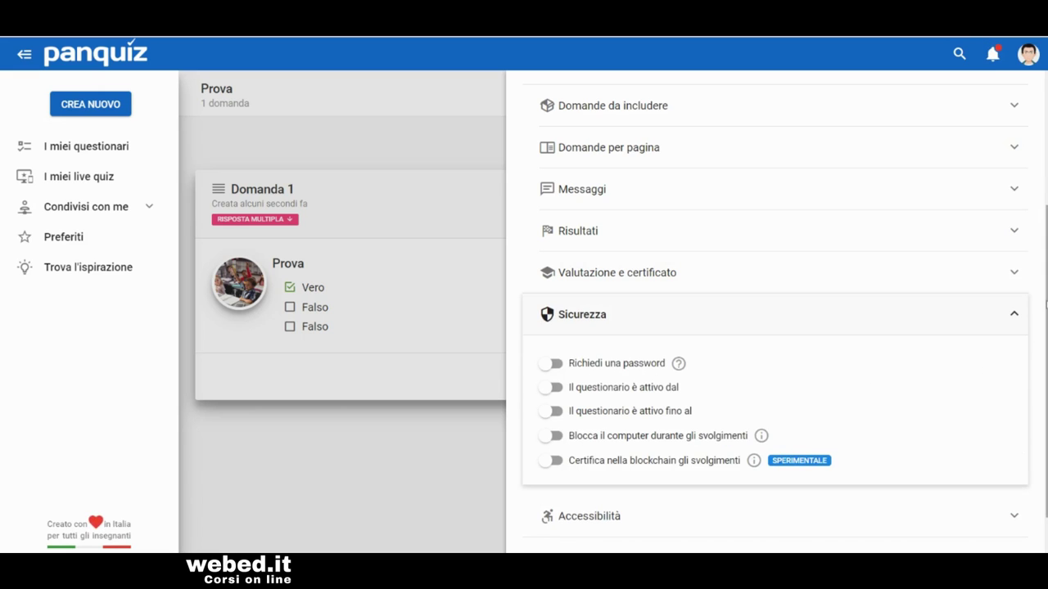
scroll(775, 311, "down", 1)
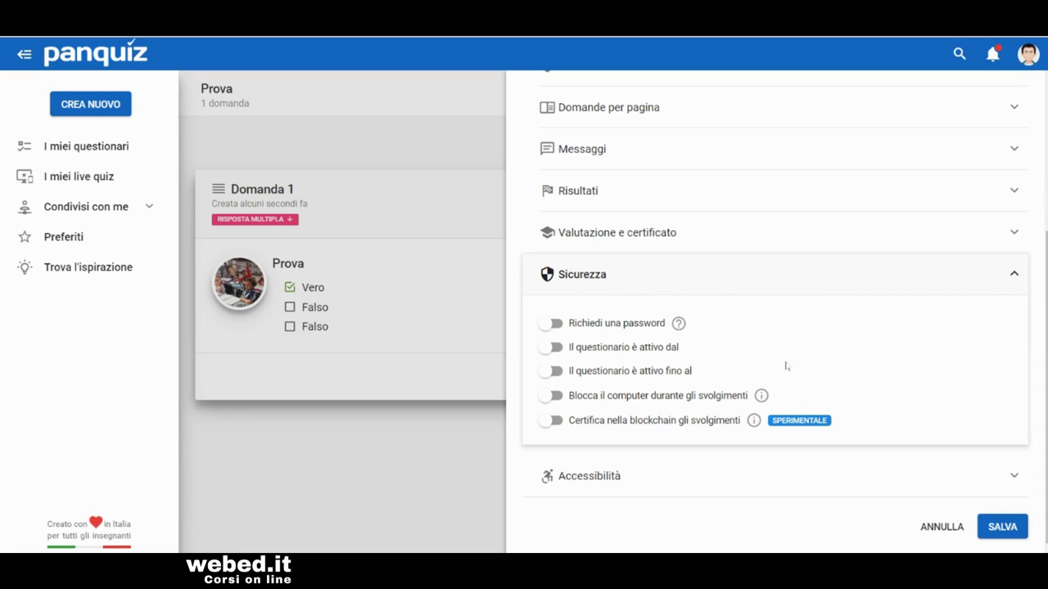
left_click(556, 396)
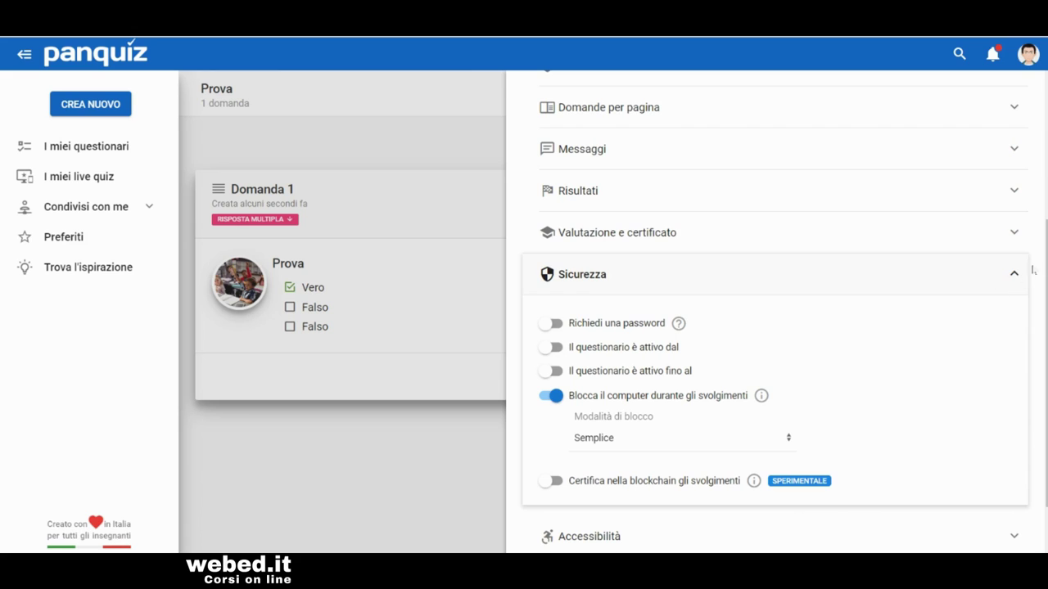
Step: In the accessibility options, have questions read aloud with Maria's voice, enable the high-legibility font and save the settings
scroll(775, 328, "down", 1)
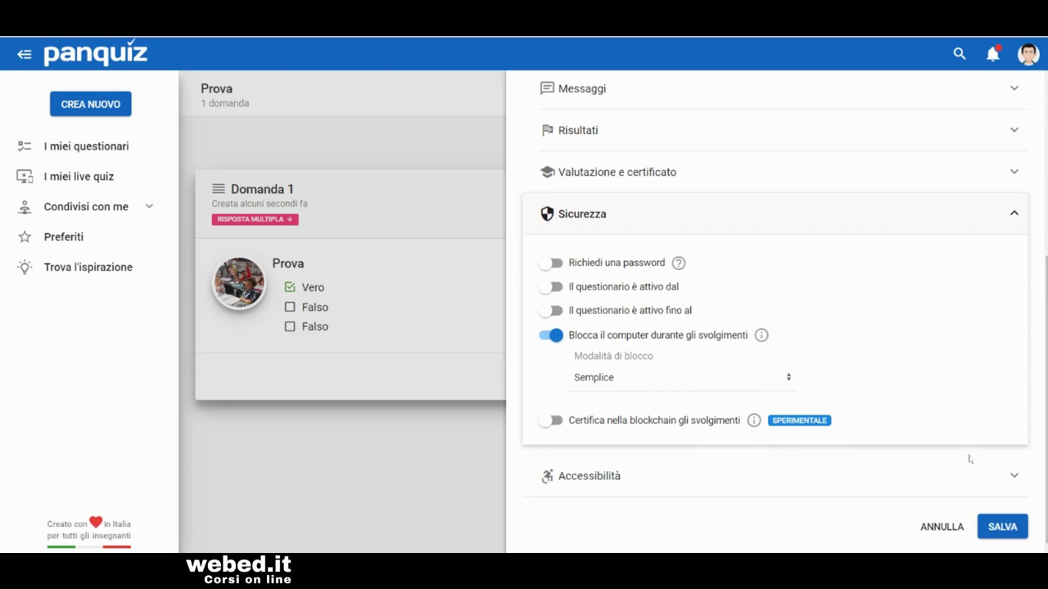
left_click(1016, 479)
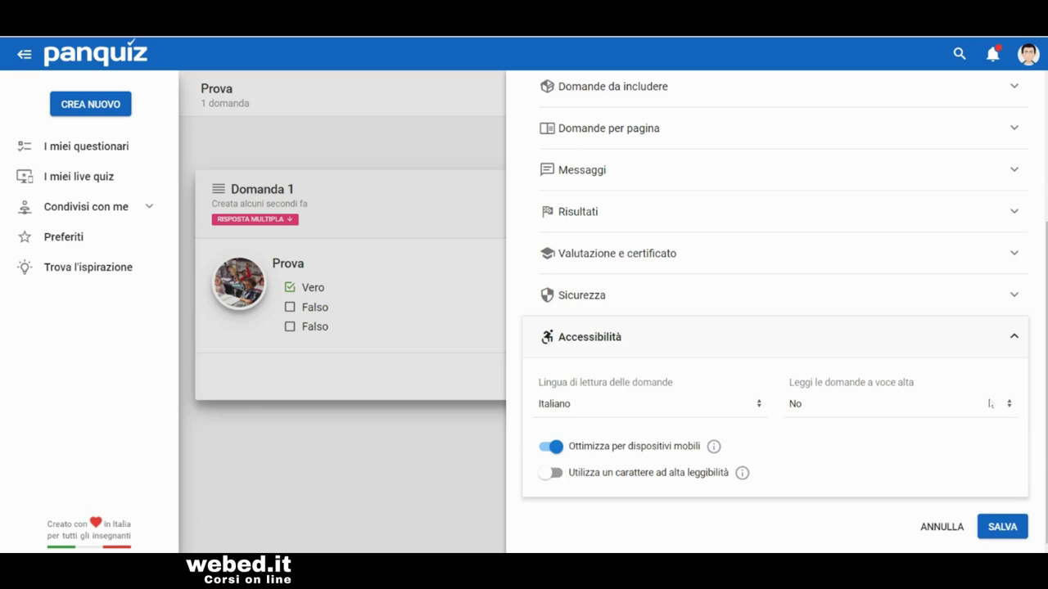
left_click(1012, 404)
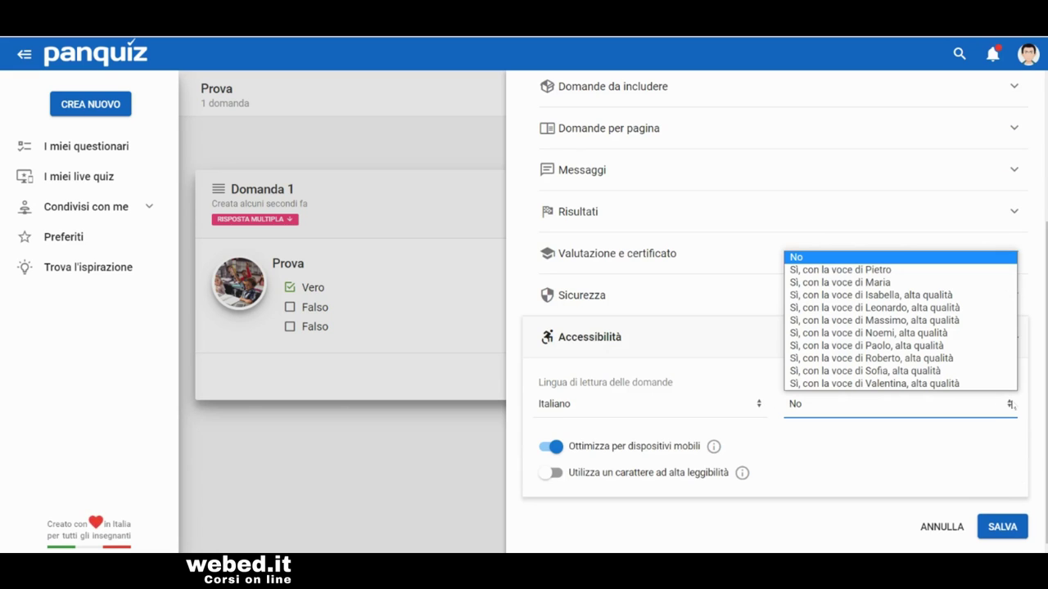
left_click(857, 282)
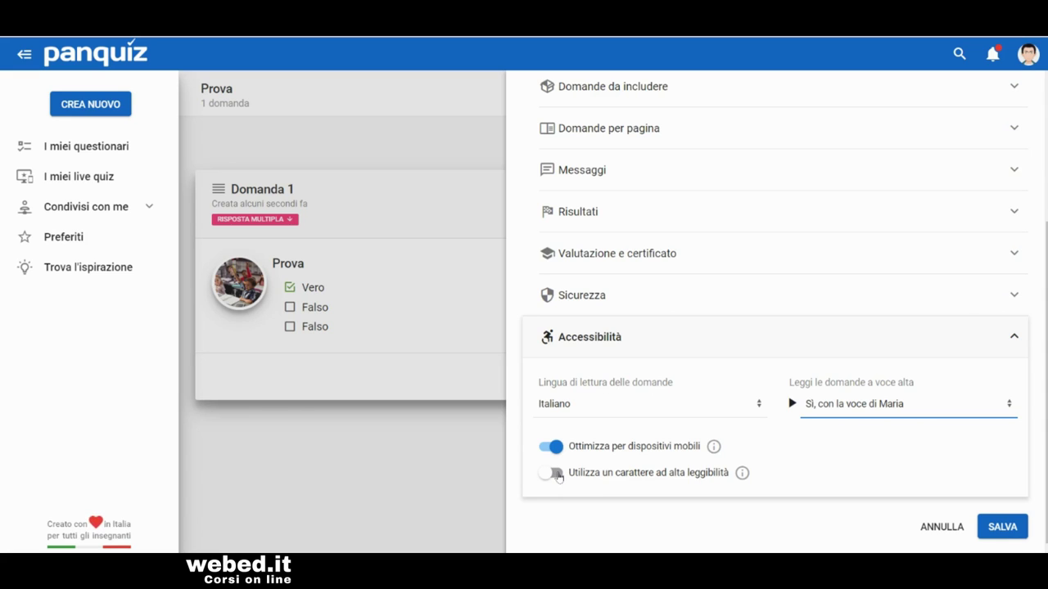
left_click(556, 475)
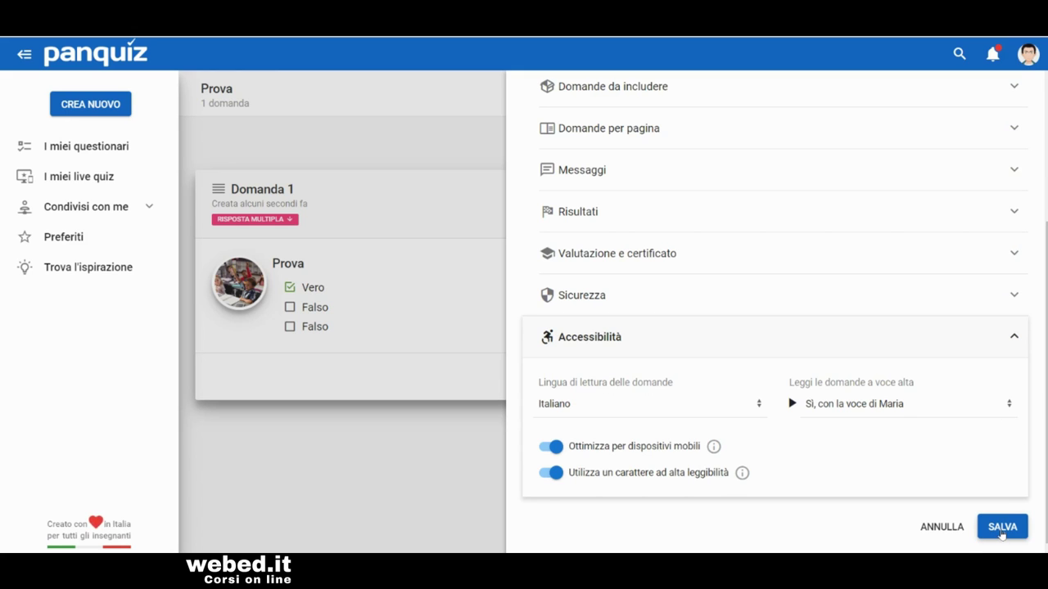
left_click(1002, 528)
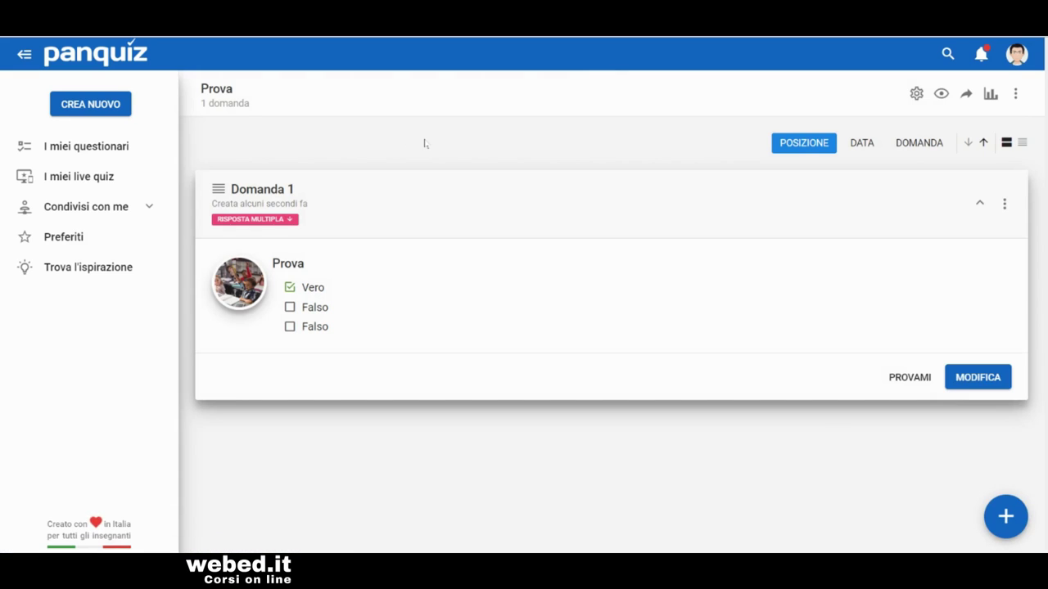
Step: View the assignment details of the "Prova" questionnaire in the questionnaire list, including its QR code, and close them
left_click(89, 144)
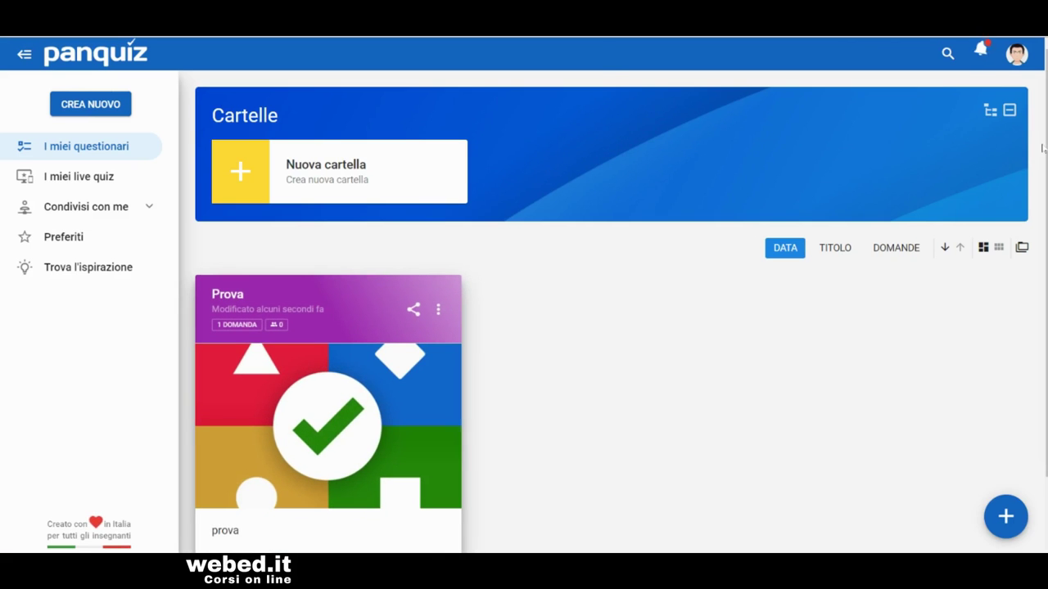
scroll(439, 401, "down", 1)
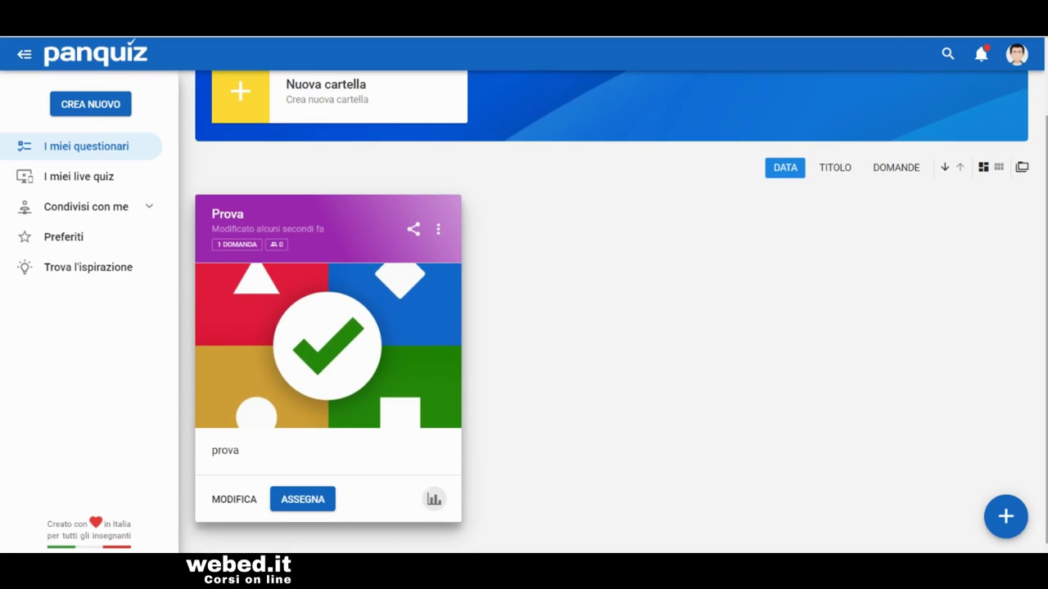
left_click(306, 507)
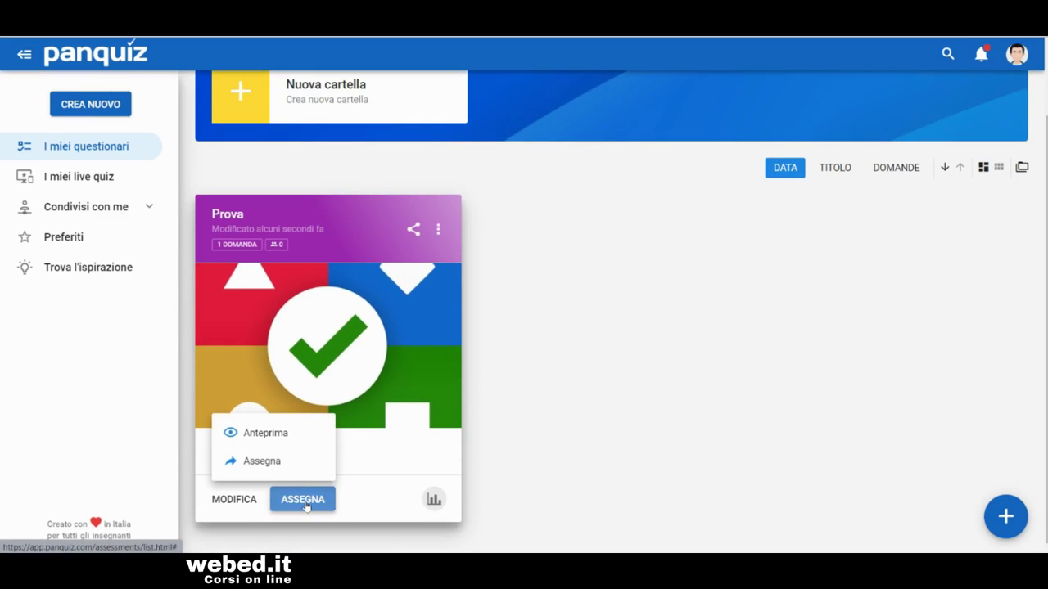
left_click(270, 470)
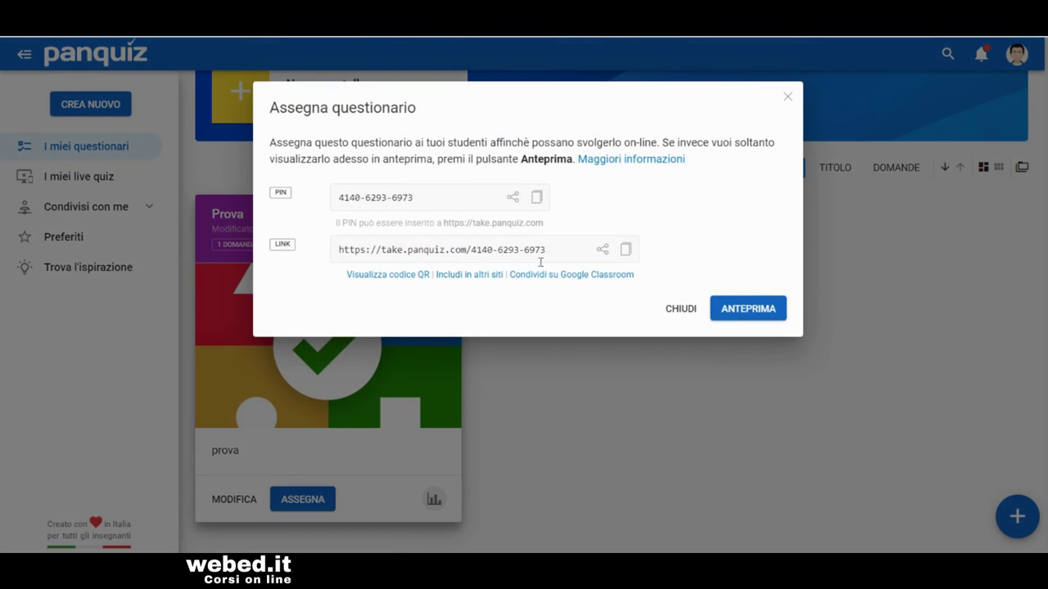
left_click(411, 276)
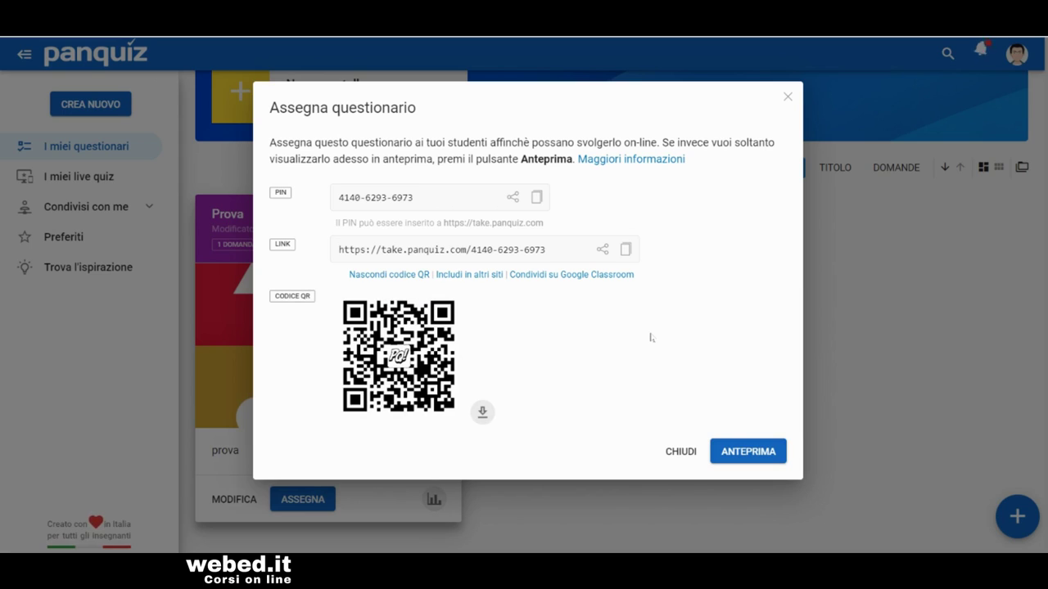
left_click(789, 97)
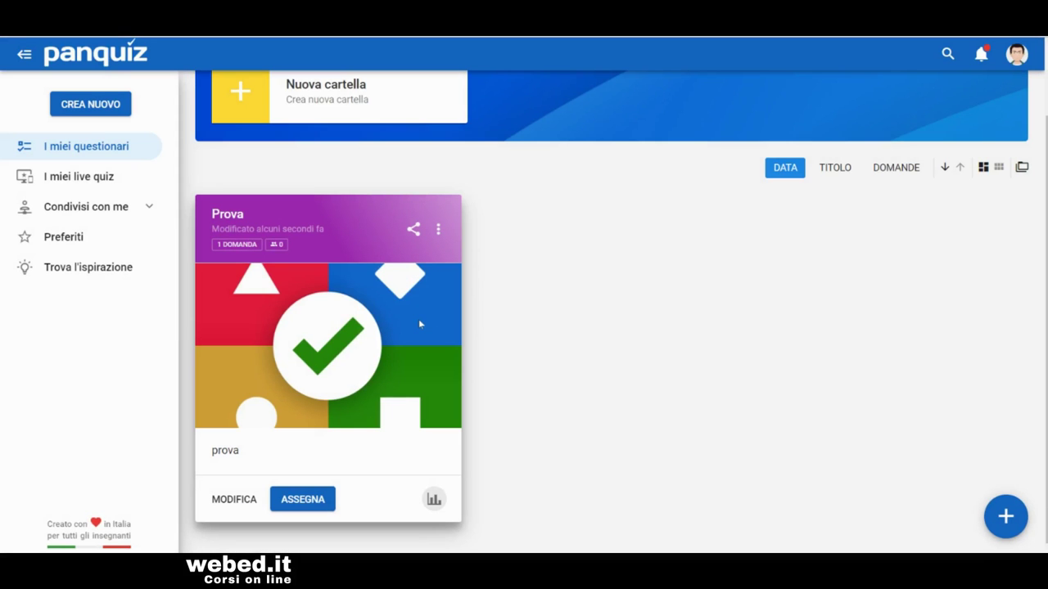
Step: Create a new folder named "Prova" inside "I miei questionari" and move the "Prova" questionnaire into it
left_click(439, 230)
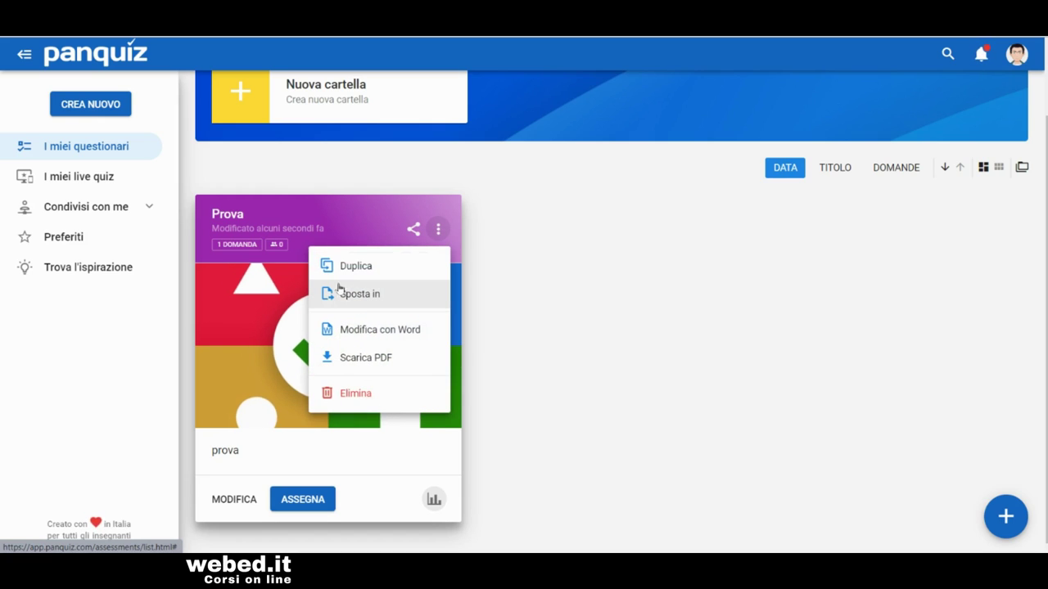
left_click(389, 299)
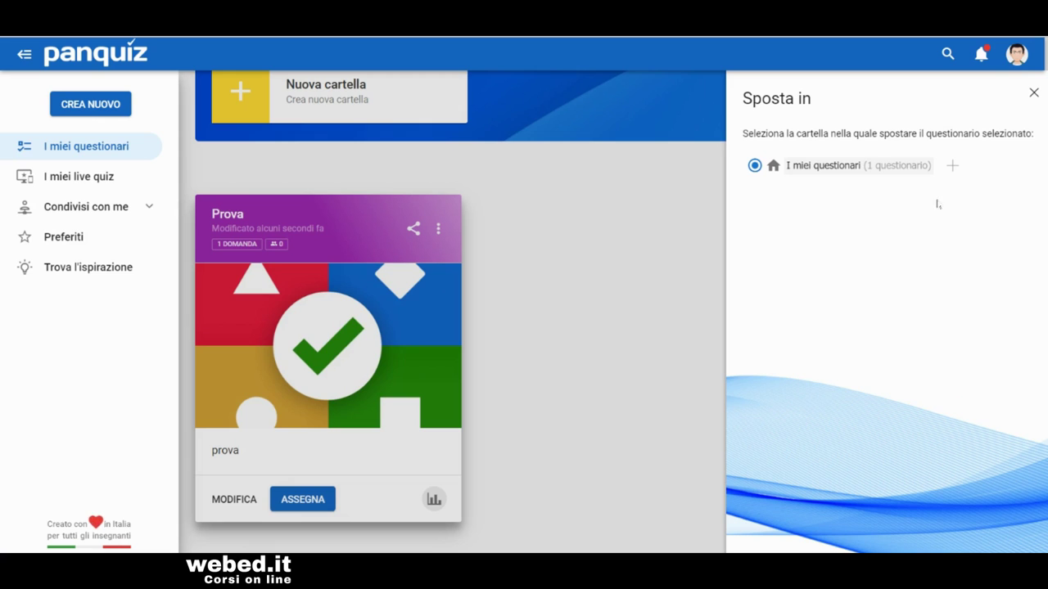
left_click(953, 166)
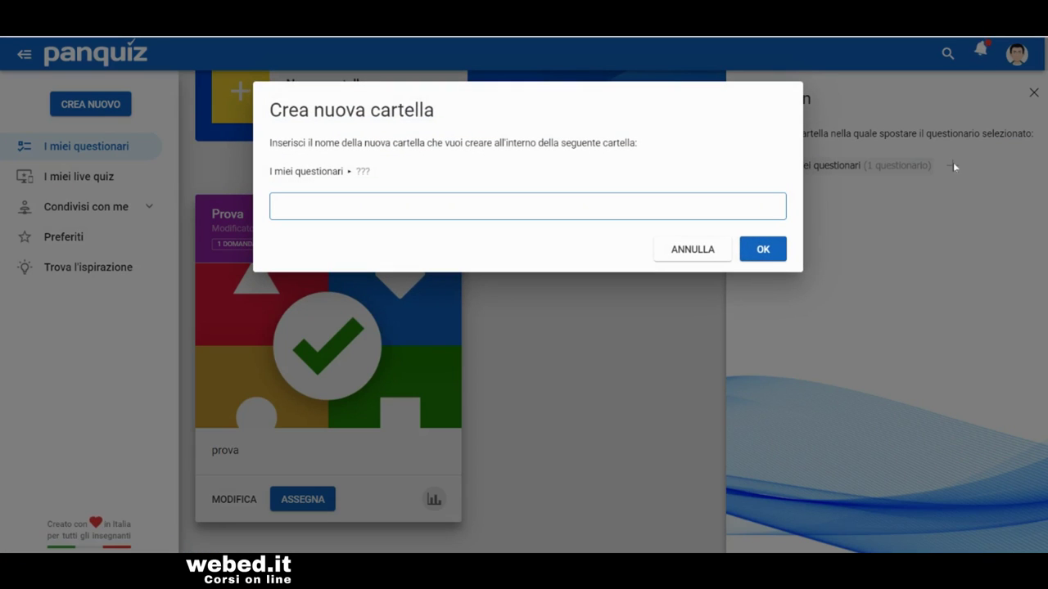
type("Prova")
left_click(763, 250)
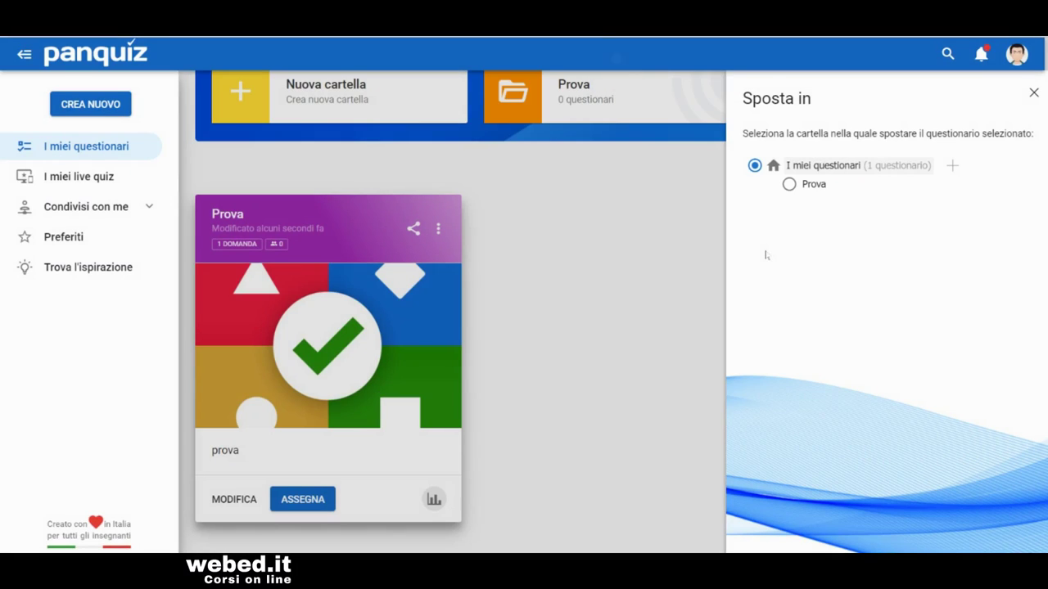
left_click(788, 184)
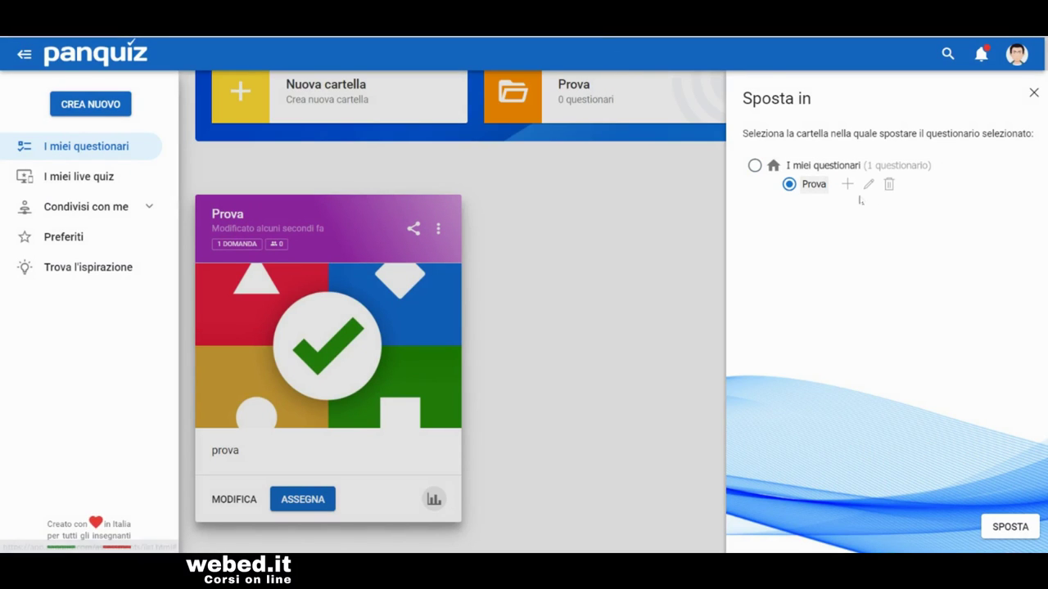
left_click(1009, 528)
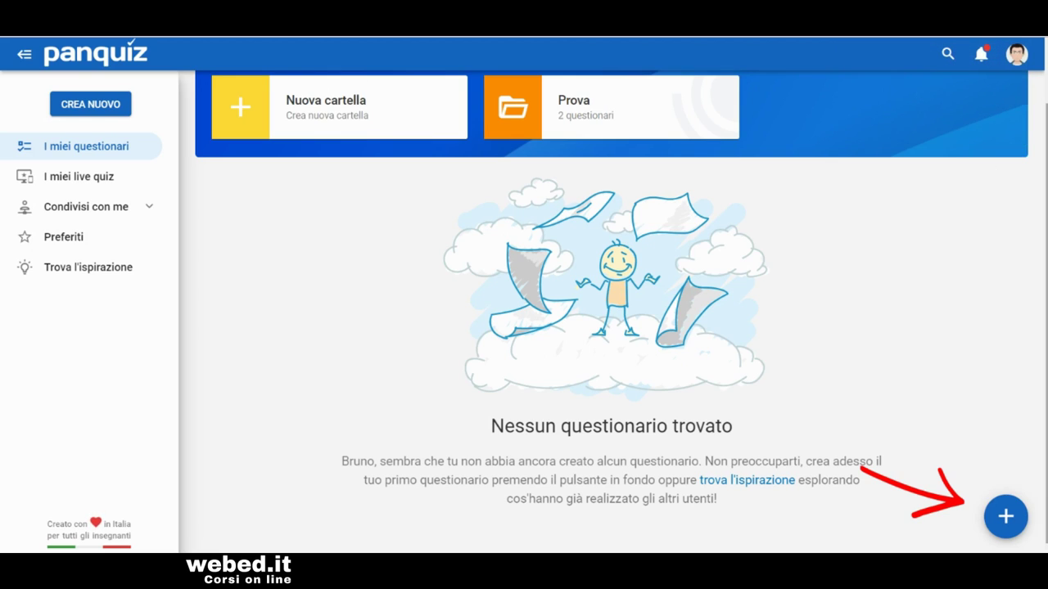
Step: View the "Trova l'ispirazione" page of ready-made quizzes and open the "I miei live quiz" list
scroll(445, 324, "up", 1)
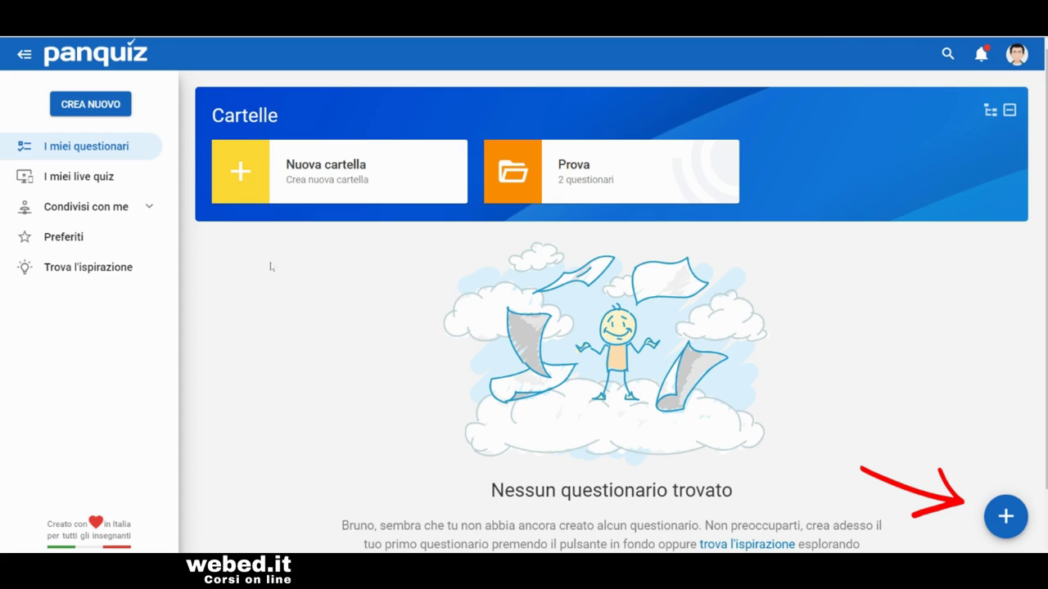
left_click(73, 272)
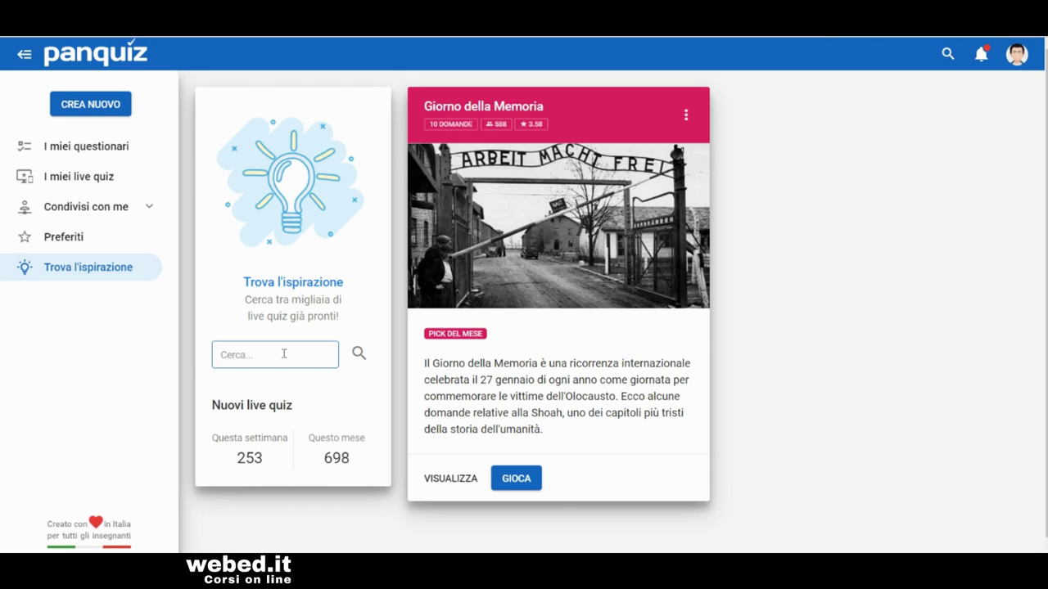
left_click(89, 174)
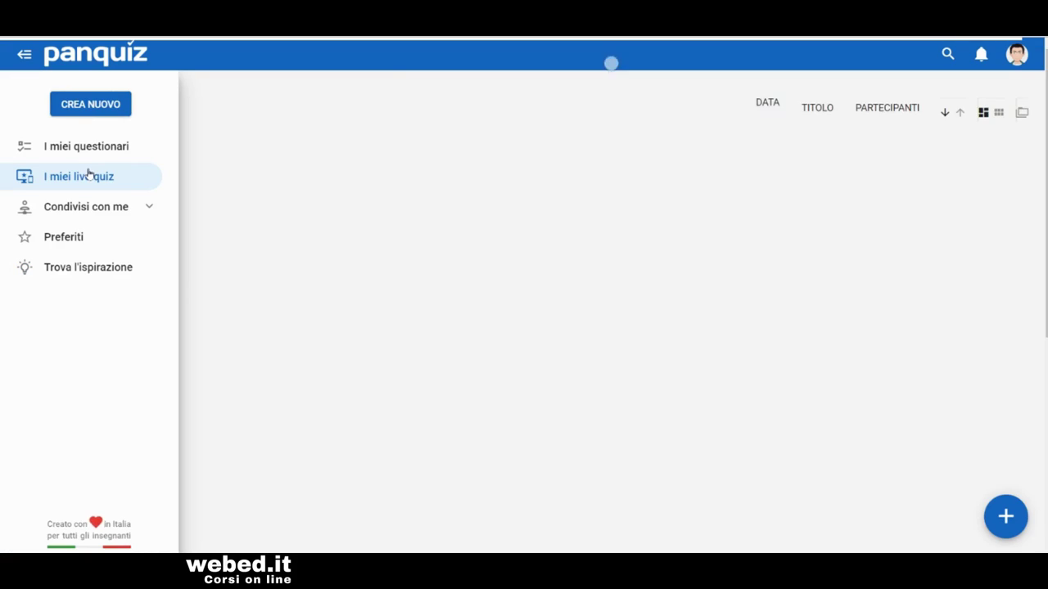